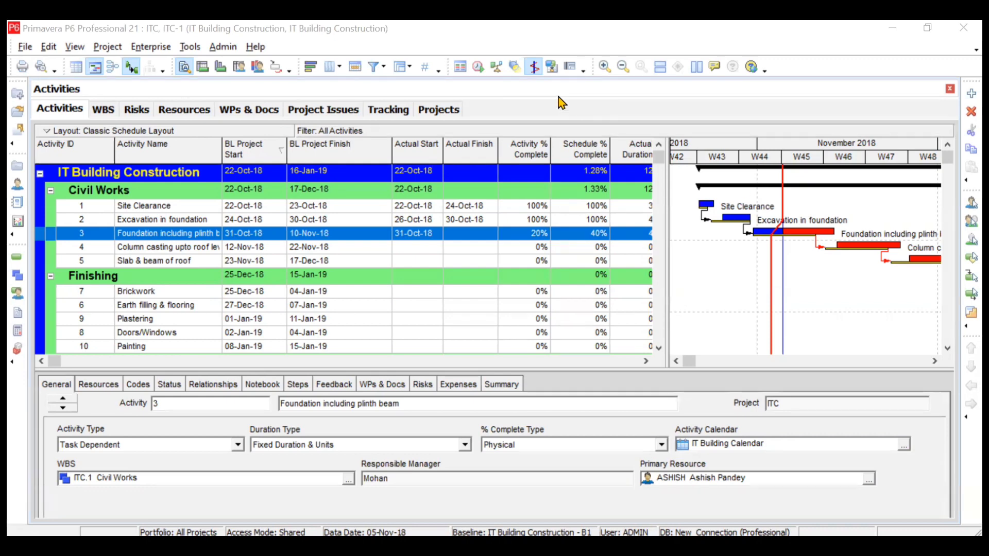
# In the enlarged risk register, add a new threat risk named Cyclone
pyautogui.click(18, 352)
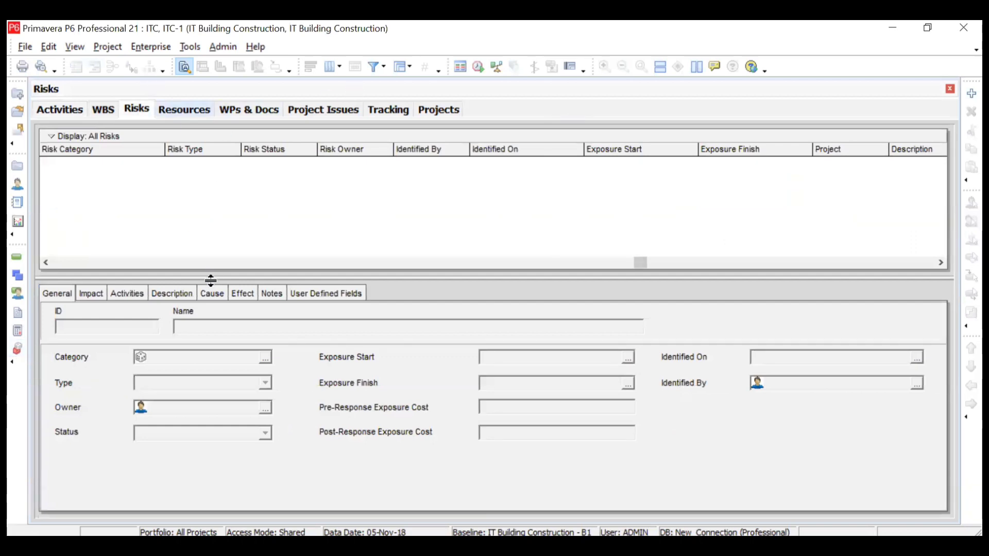
pyautogui.moveTo(210, 277); pyautogui.dragTo(211, 308)
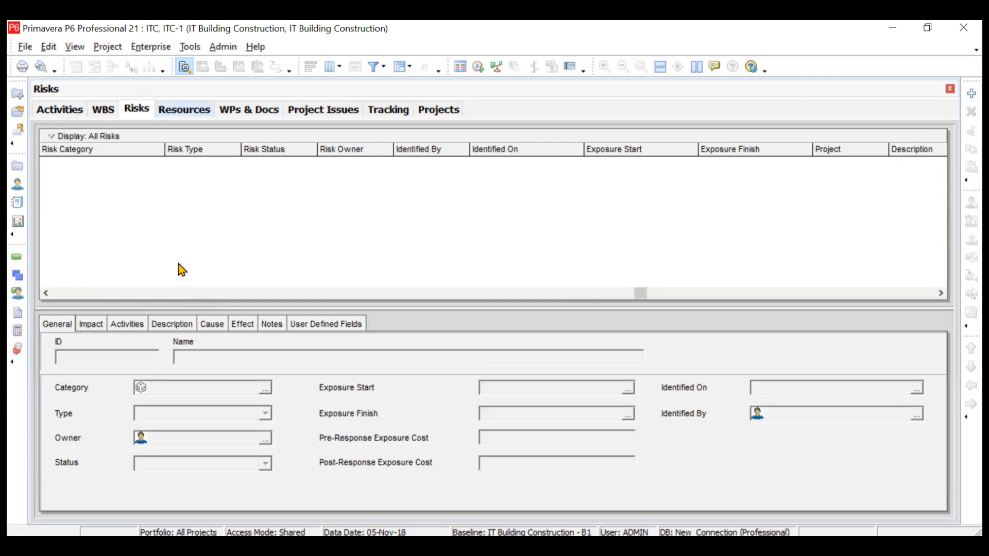
pyautogui.click(963, 95)
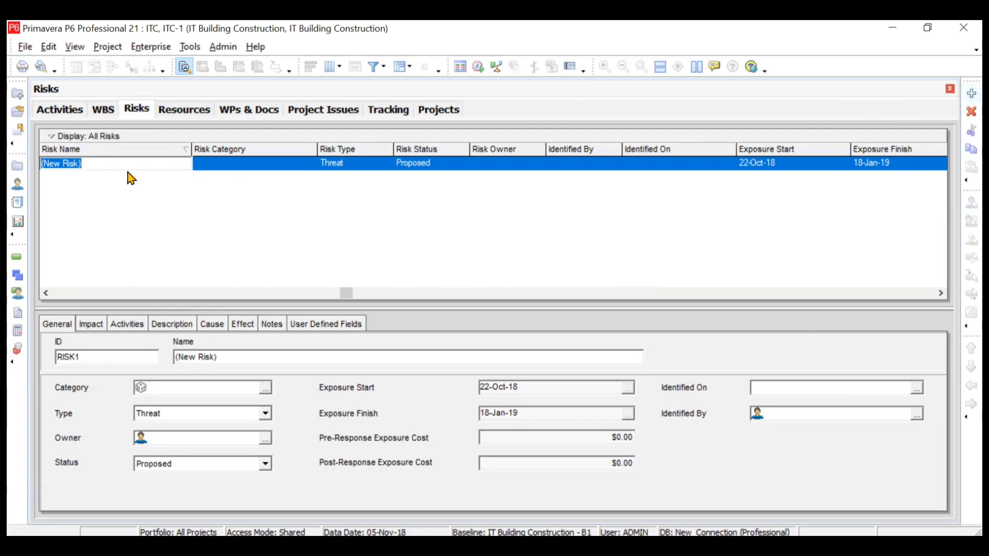
pyautogui.write('Cyclone')
pyautogui.press('Return')
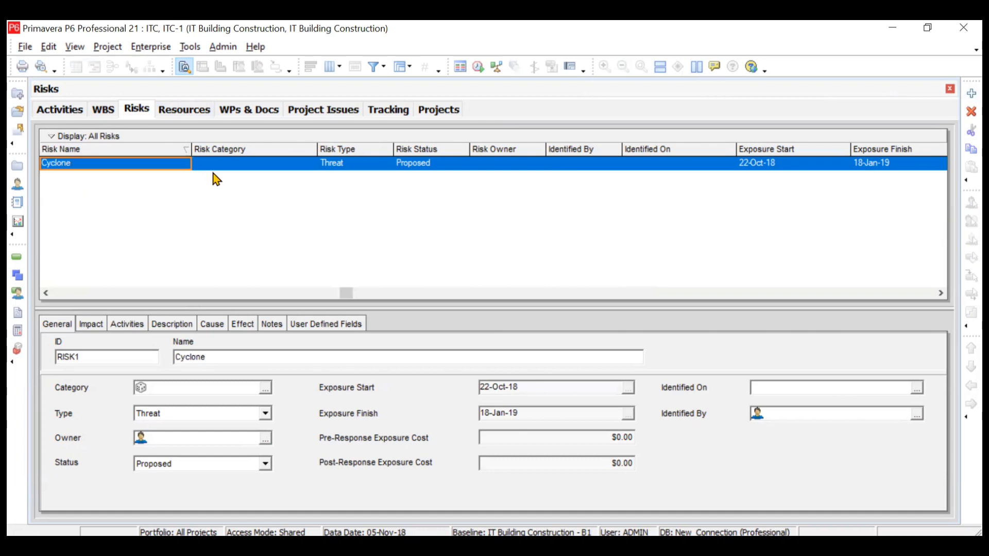
# Assign the Weather/Environmental Hazards risk category to Cyclone
pyautogui.click(242, 170)
pyautogui.doubleClick(242, 170)
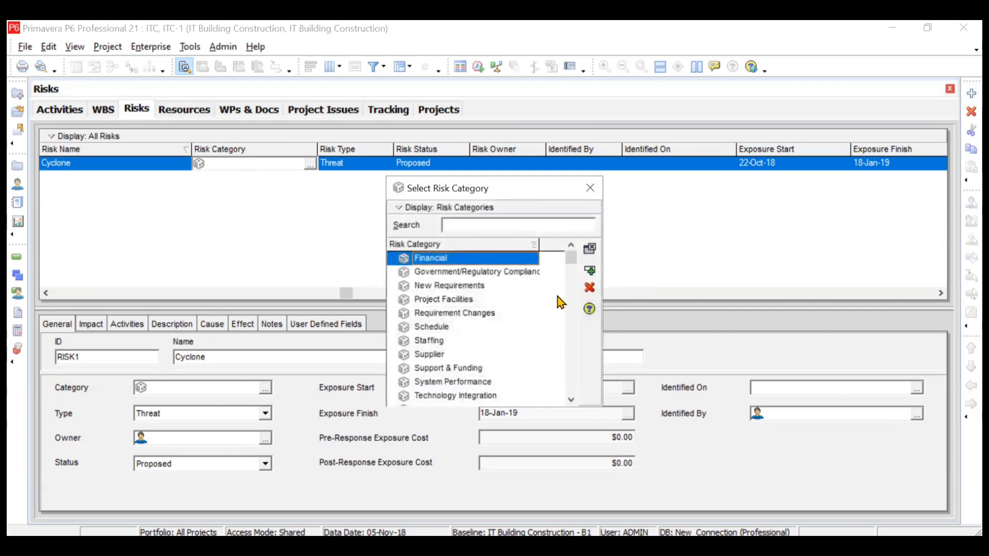
pyautogui.moveTo(571, 260); pyautogui.dragTo(570, 387)
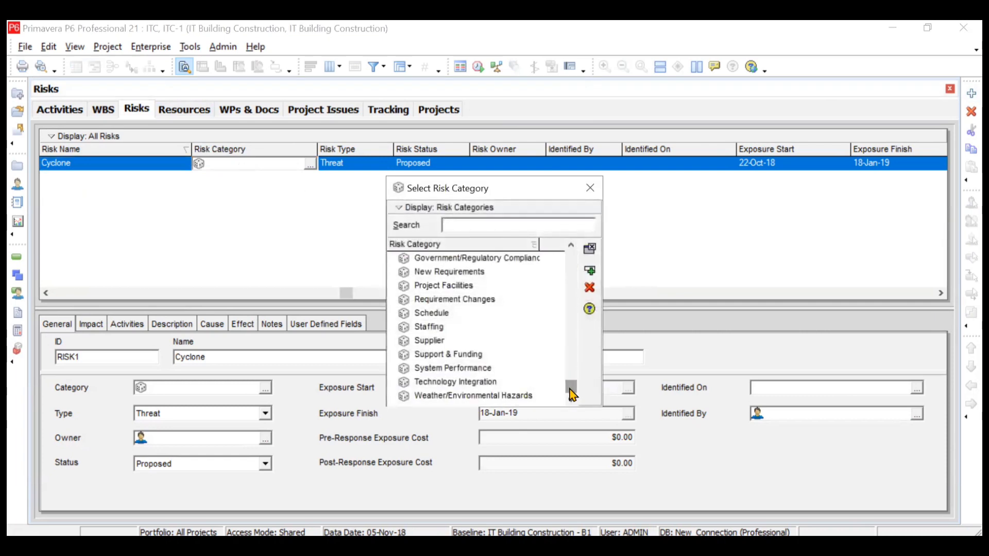
pyautogui.click(499, 397)
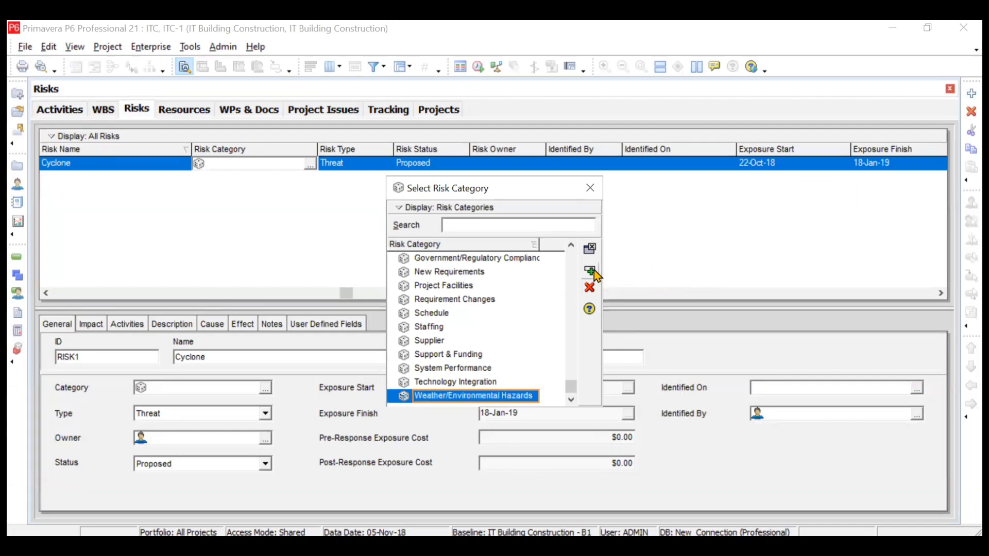
pyautogui.click(590, 250)
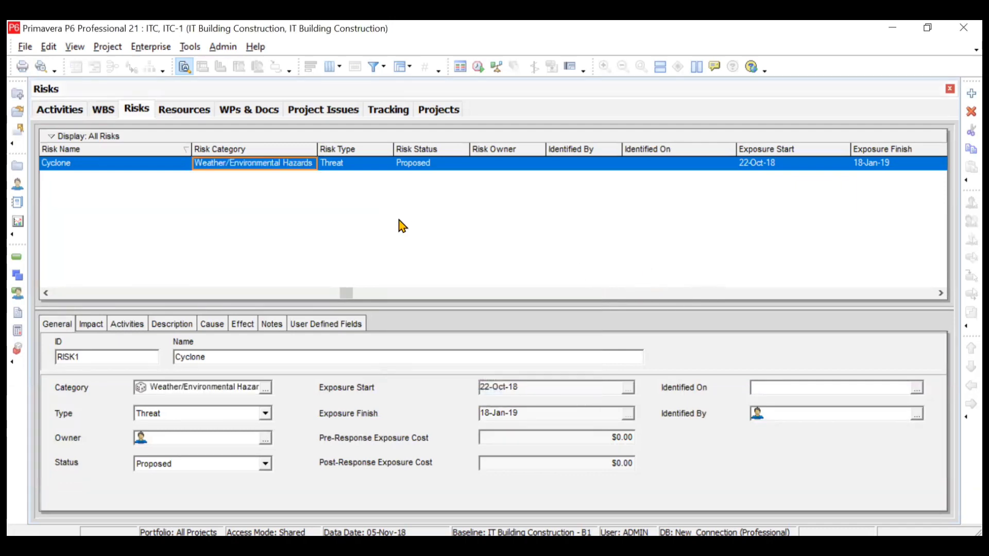
# Review the Risk Categories list in Admin Categories, then close it
pyautogui.click(220, 47)
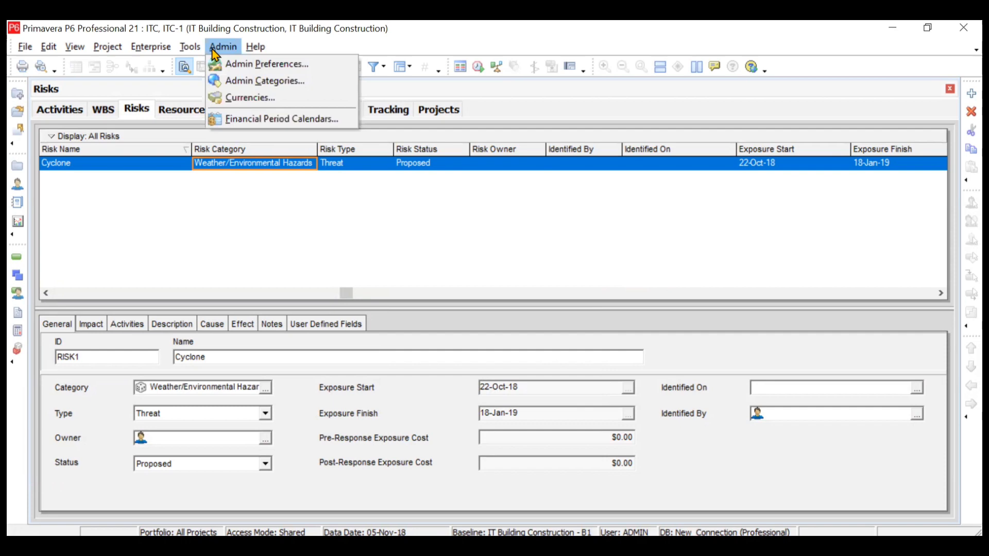
pyautogui.click(241, 82)
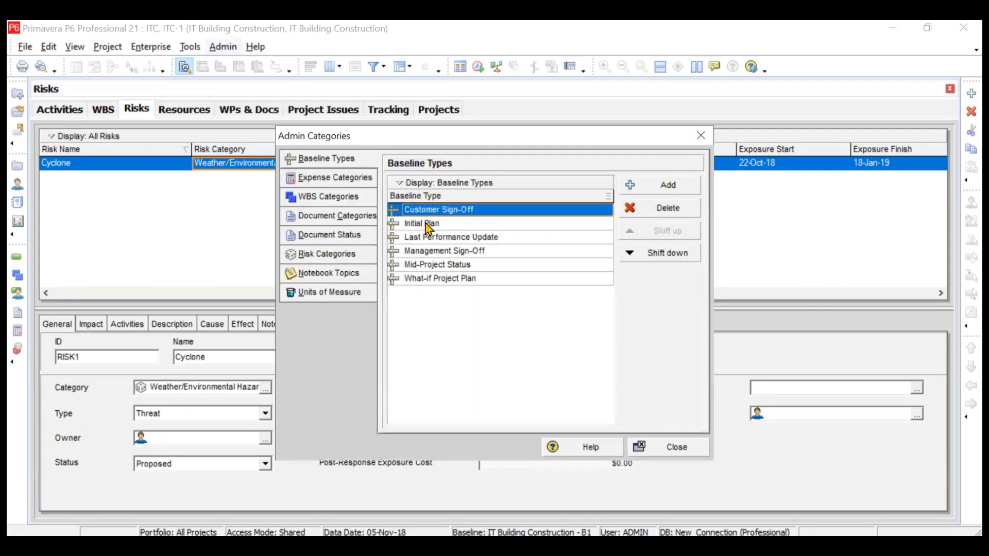
pyautogui.click(341, 253)
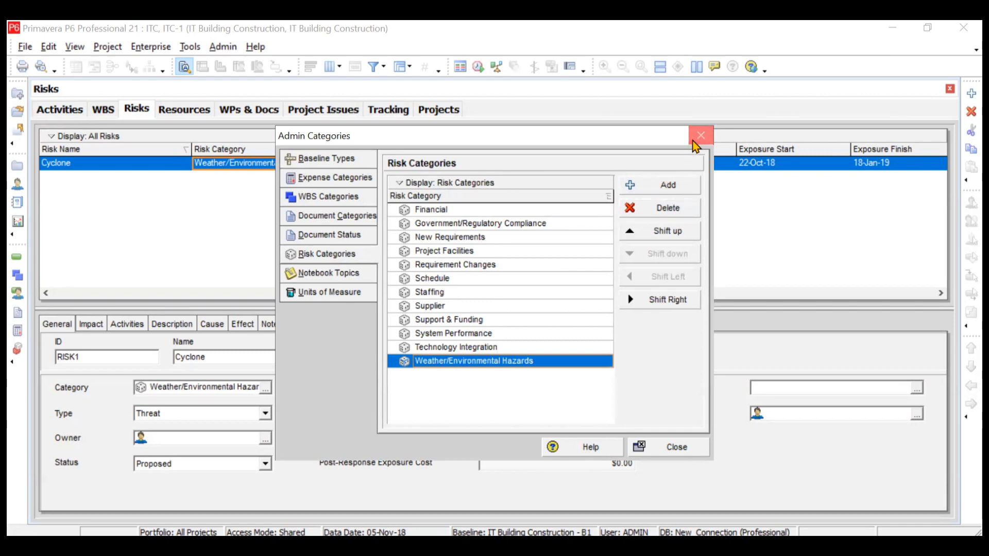
pyautogui.click(695, 137)
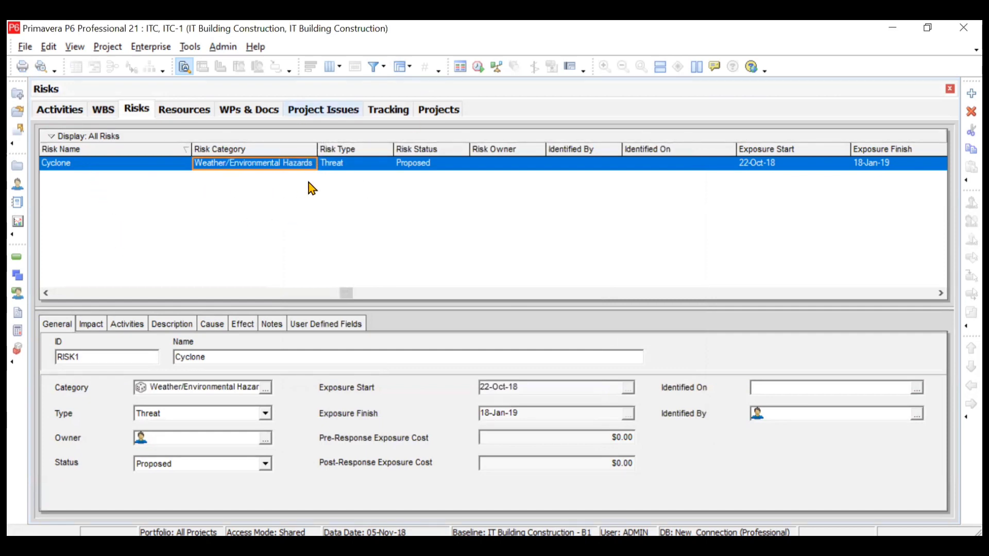
pyautogui.click(381, 167)
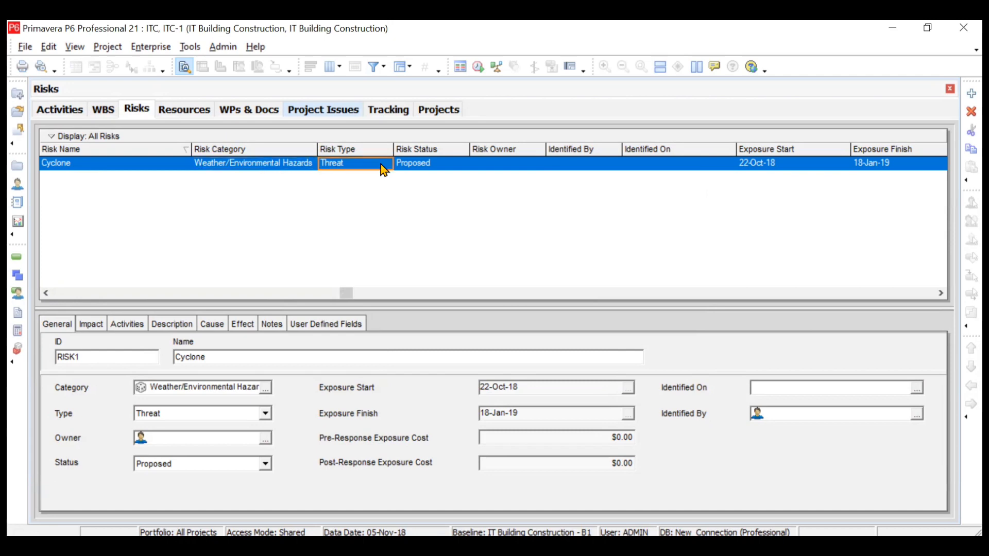
pyautogui.click(382, 165)
pyautogui.click(386, 164)
pyautogui.click(379, 189)
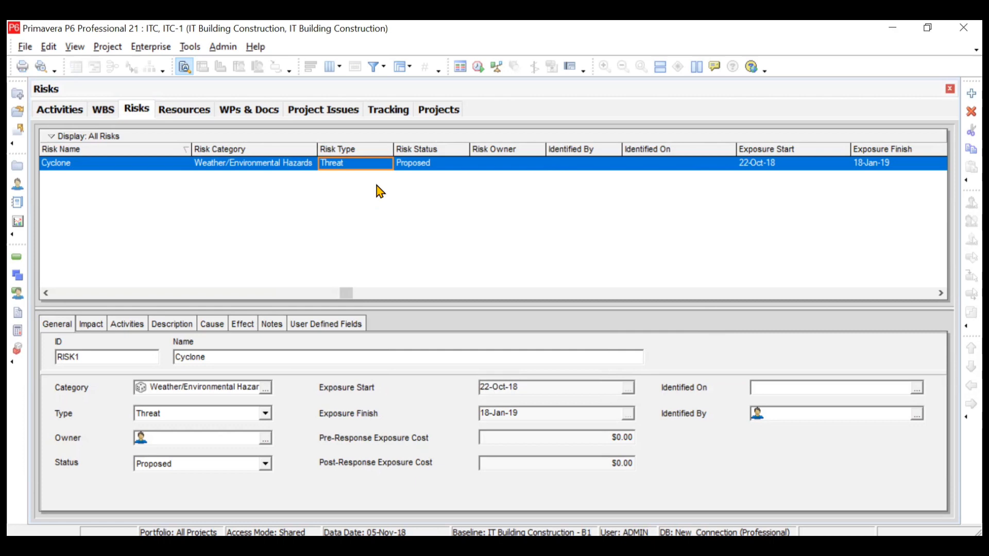
# Set Cyclone's Risk Owner to the Planning Manager (RAM)
pyautogui.click(496, 166)
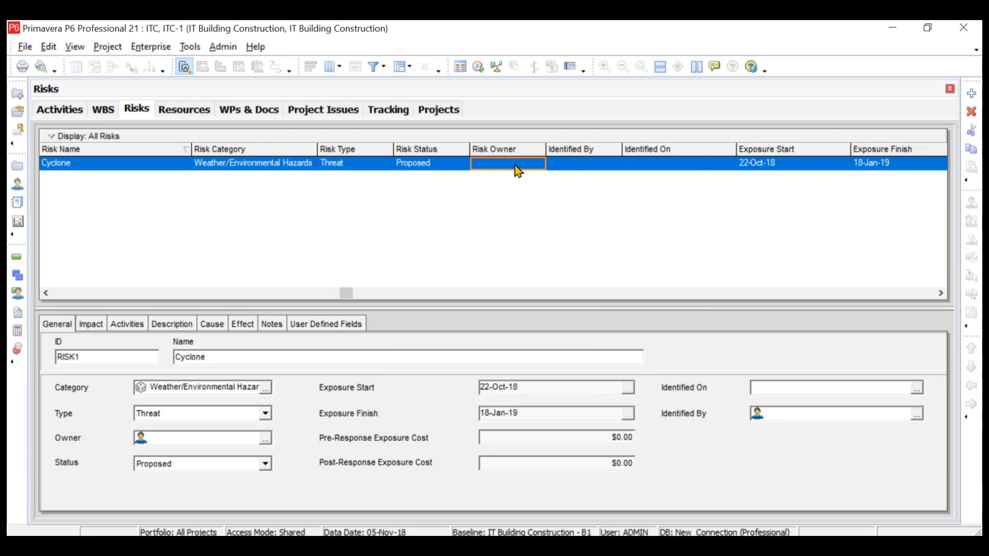
pyautogui.click(530, 165)
pyautogui.click(536, 164)
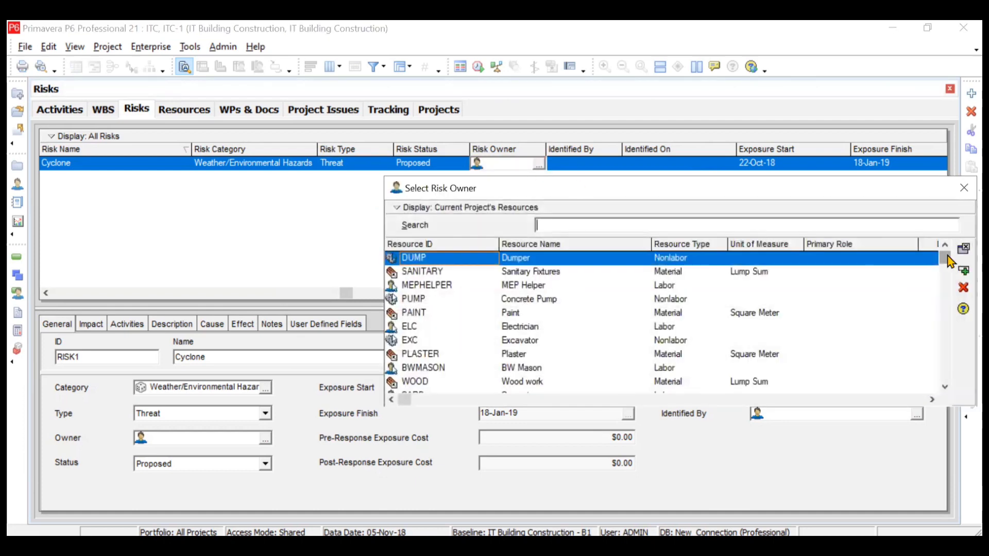
pyautogui.moveTo(944, 258); pyautogui.dragTo(925, 369)
pyautogui.scroll(5, 926, 368)
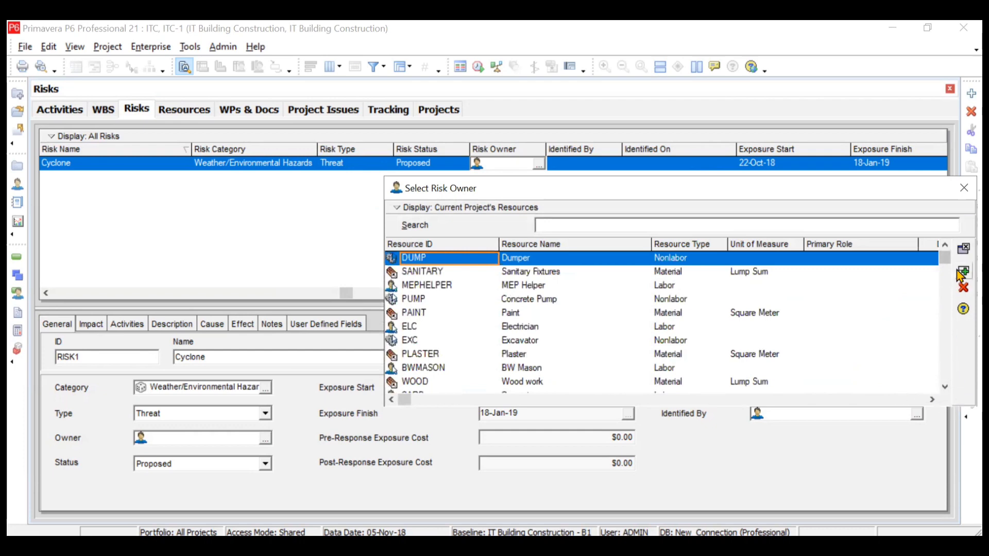
pyautogui.moveTo(949, 264); pyautogui.dragTo(930, 367)
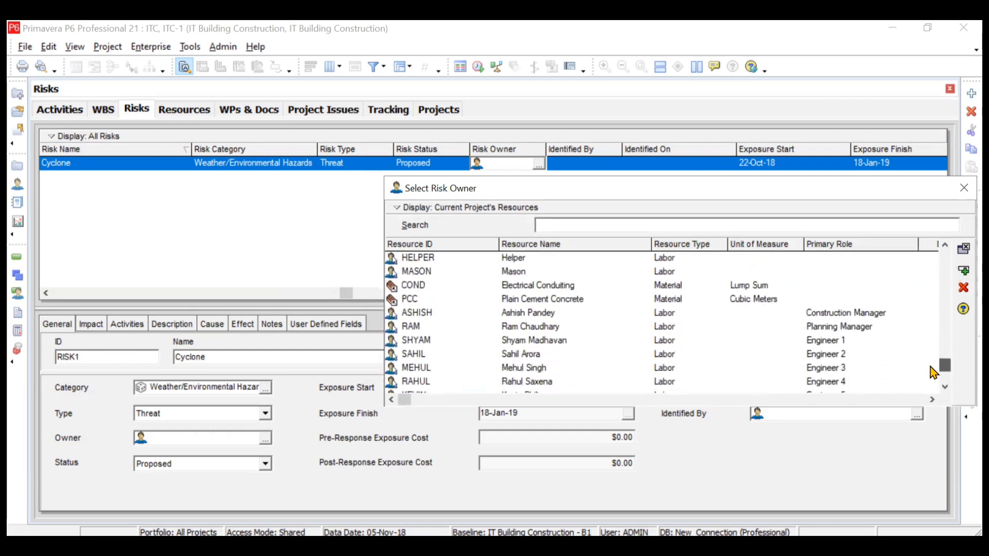
pyautogui.click(864, 333)
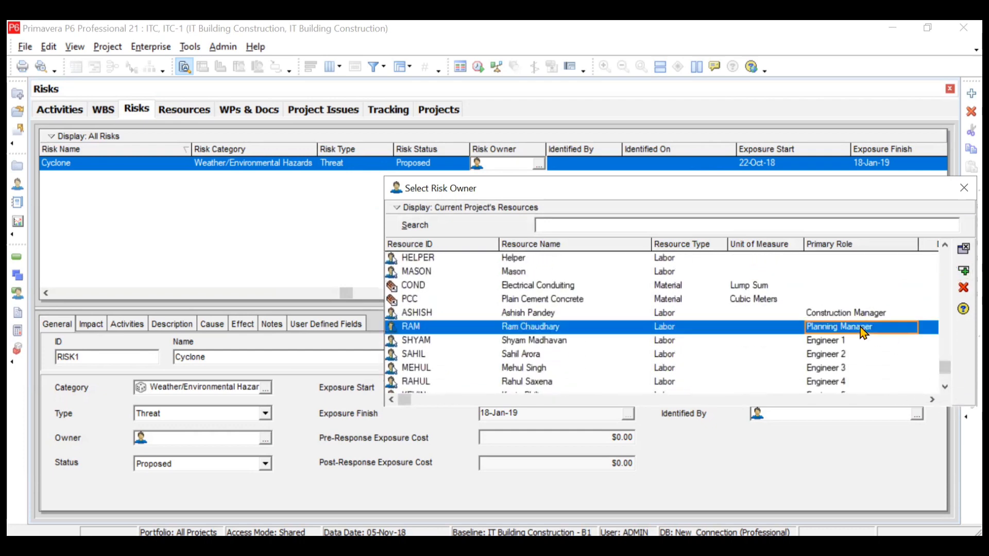
pyautogui.click(963, 271)
# Set Cyclone's Identified By to the Planning Manager as well
pyautogui.click(599, 162)
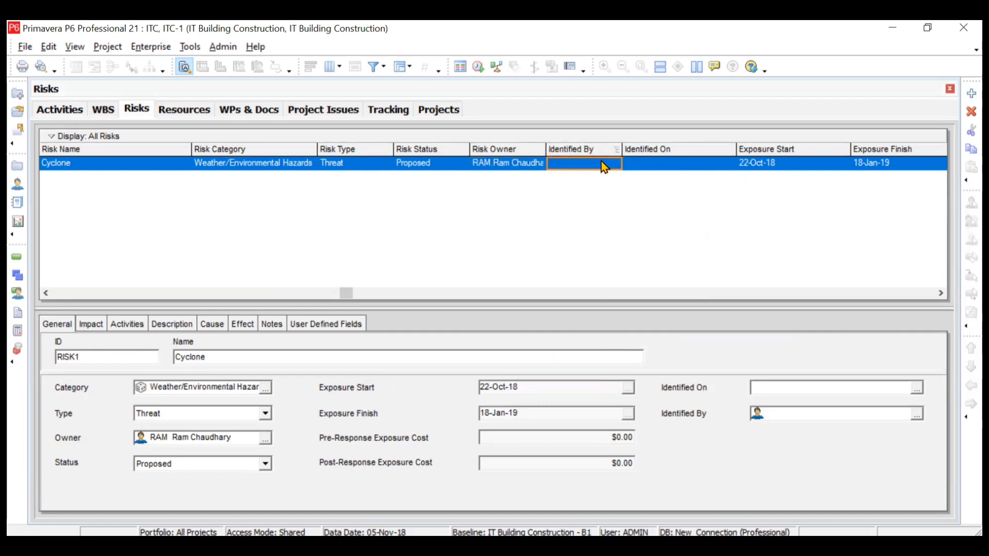
pyautogui.click(614, 164)
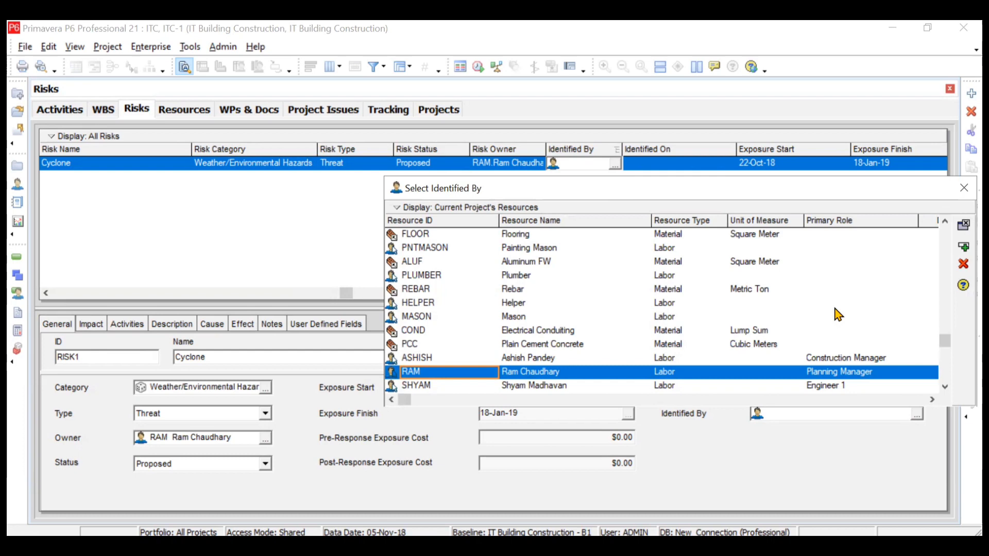
pyautogui.click(963, 248)
pyautogui.click(722, 165)
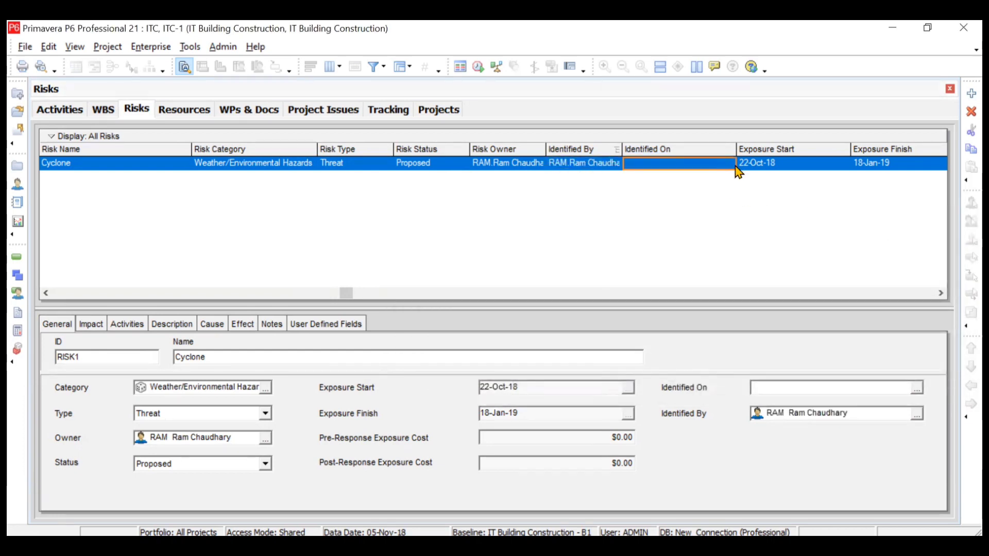
# Set Cyclone's Identified On date to 22-Oct-18 using the date picker
pyautogui.click(731, 164)
pyautogui.click(729, 165)
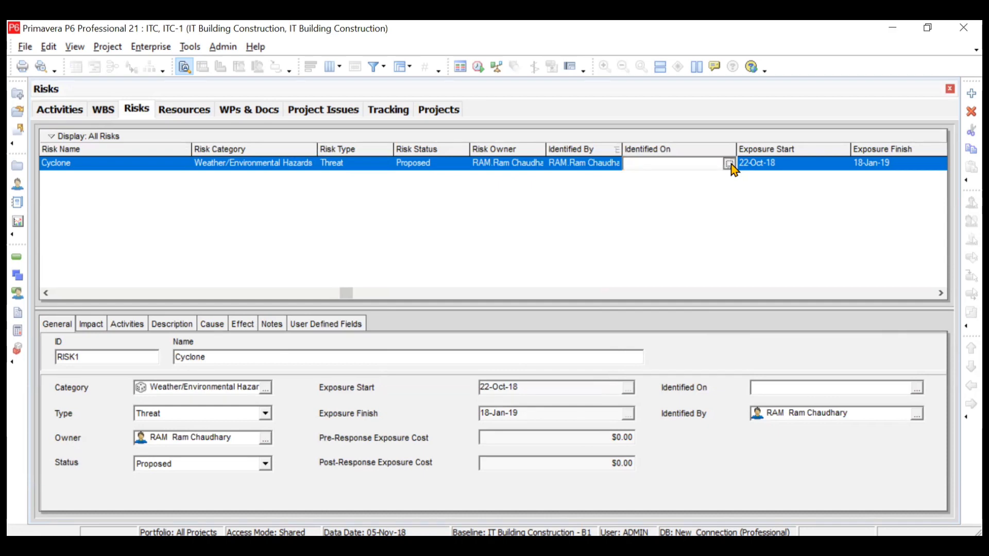
pyautogui.click(720, 197)
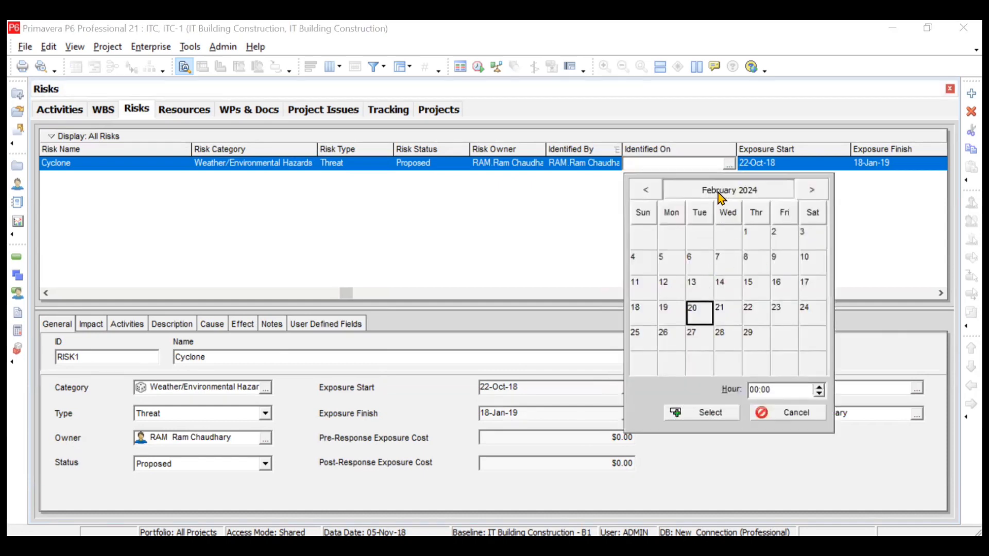
pyautogui.click(646, 192)
pyautogui.click(647, 191)
pyautogui.click(647, 192)
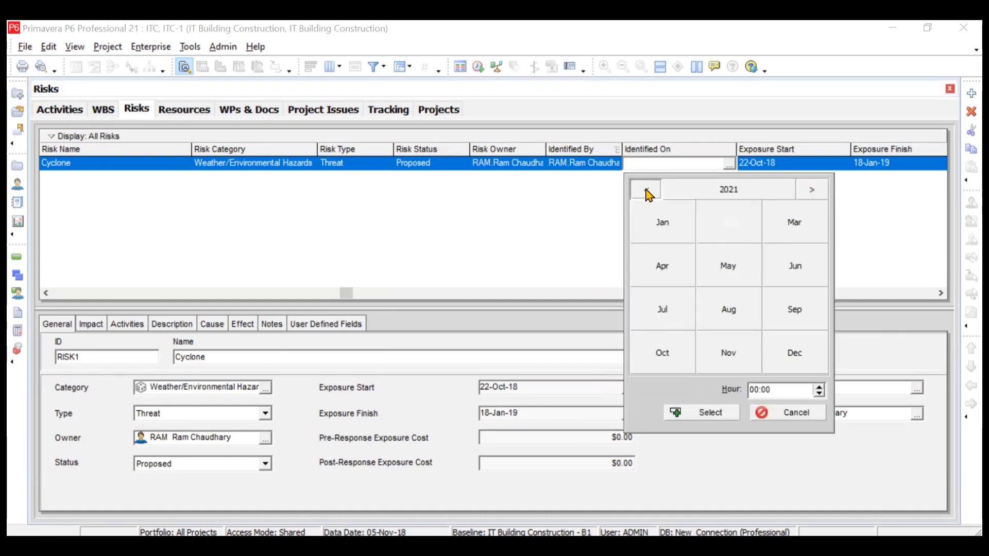
pyautogui.click(646, 191)
pyautogui.click(646, 191)
pyautogui.click(647, 192)
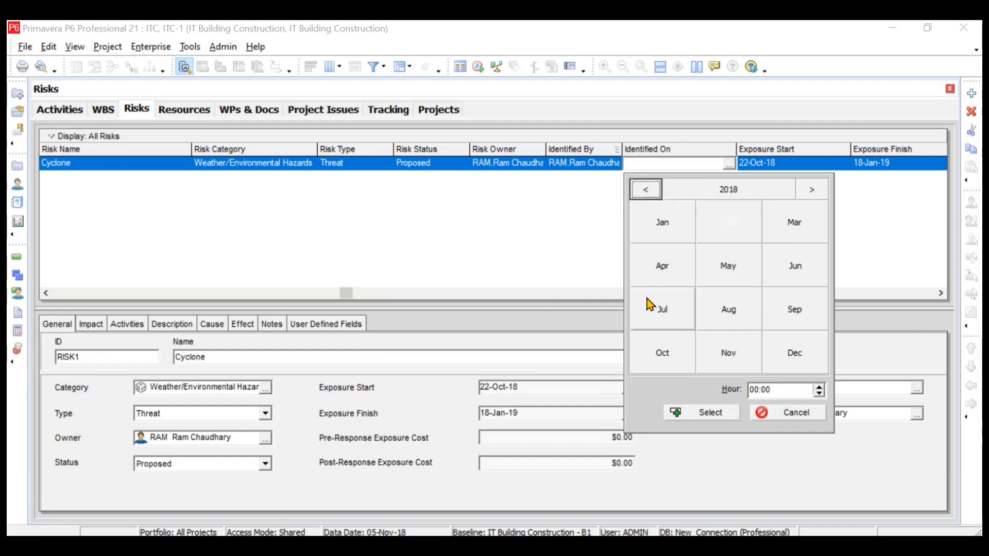
pyautogui.click(664, 354)
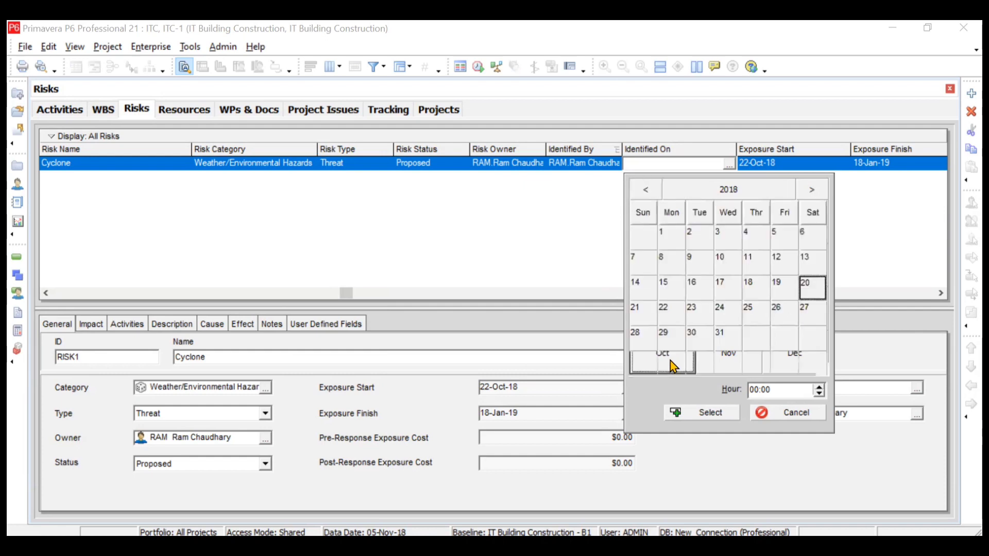
pyautogui.click(670, 315)
pyautogui.click(709, 418)
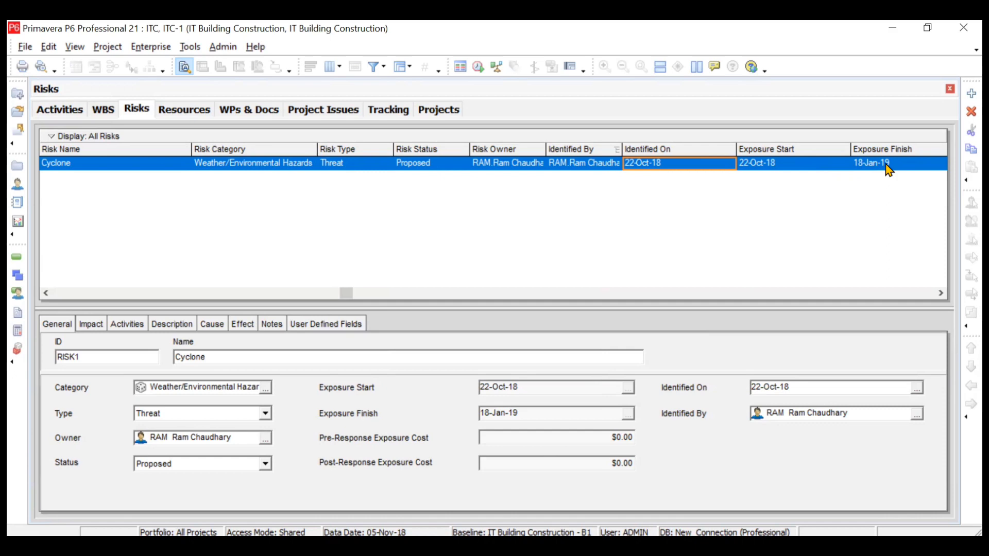
pyautogui.click(62, 109)
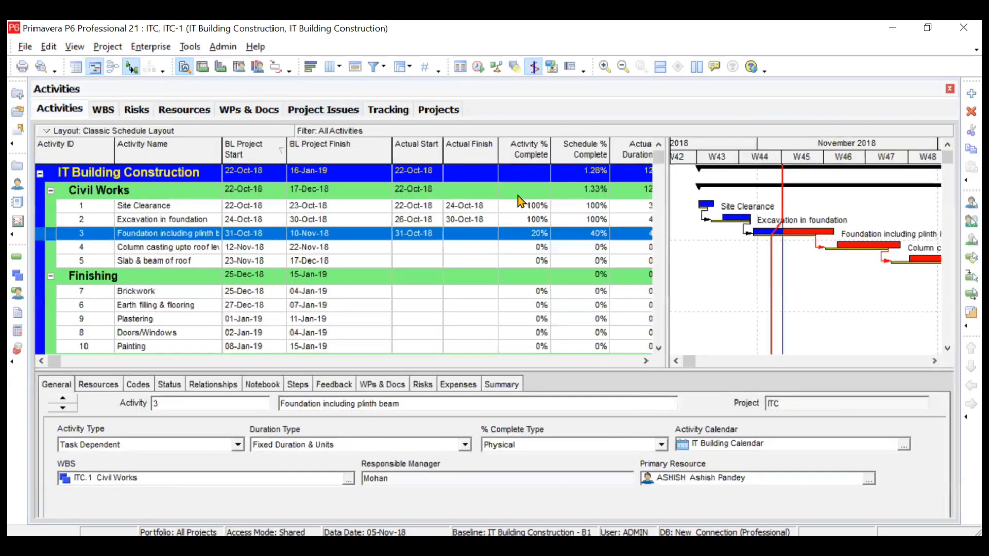
pyautogui.click(645, 361)
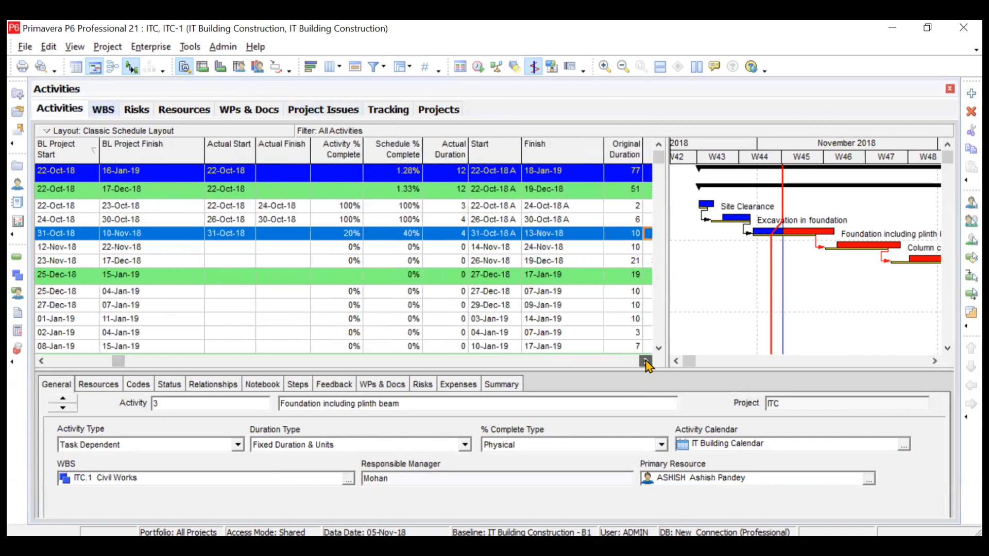
pyautogui.click(646, 361)
pyautogui.click(645, 361)
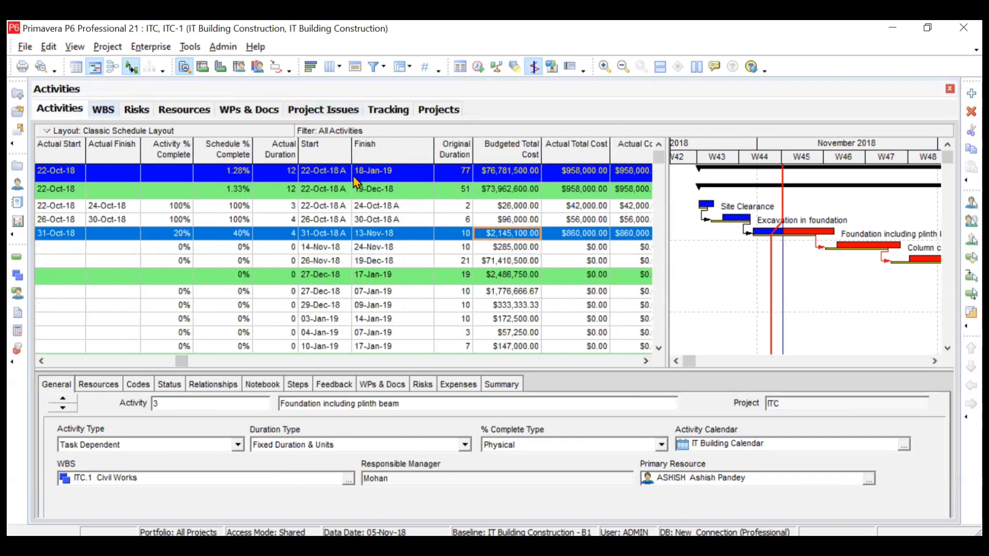
pyautogui.click(136, 111)
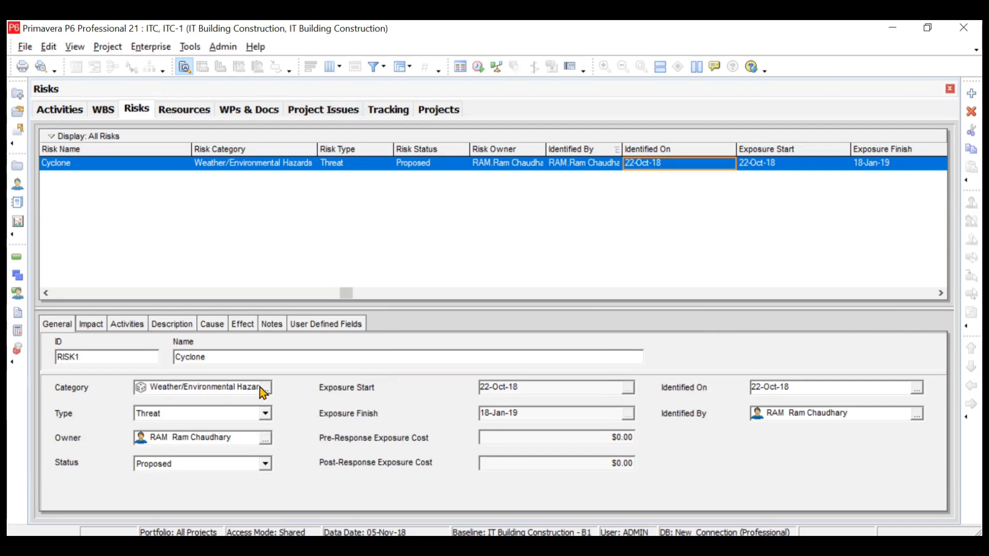
pyautogui.click(266, 468)
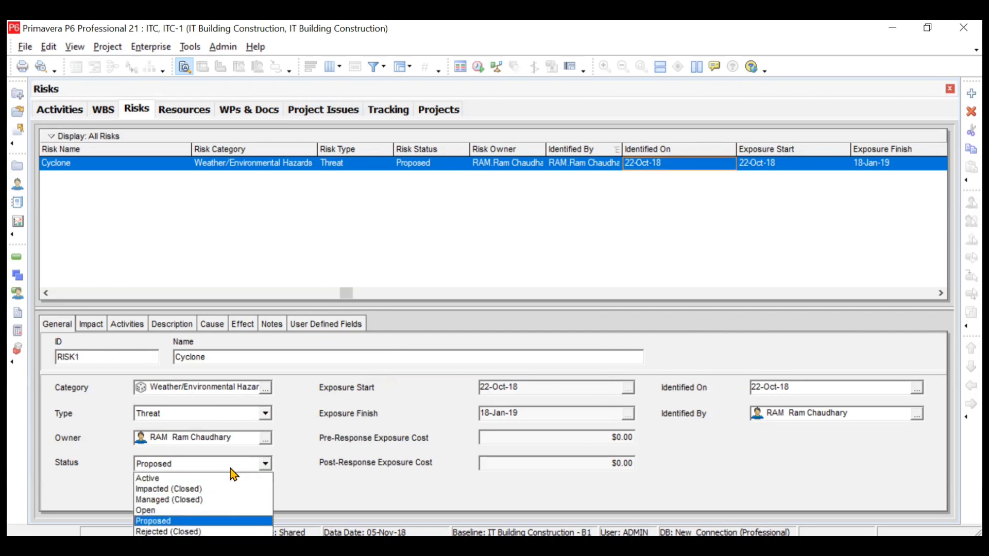
pyautogui.click(446, 251)
pyautogui.click(465, 165)
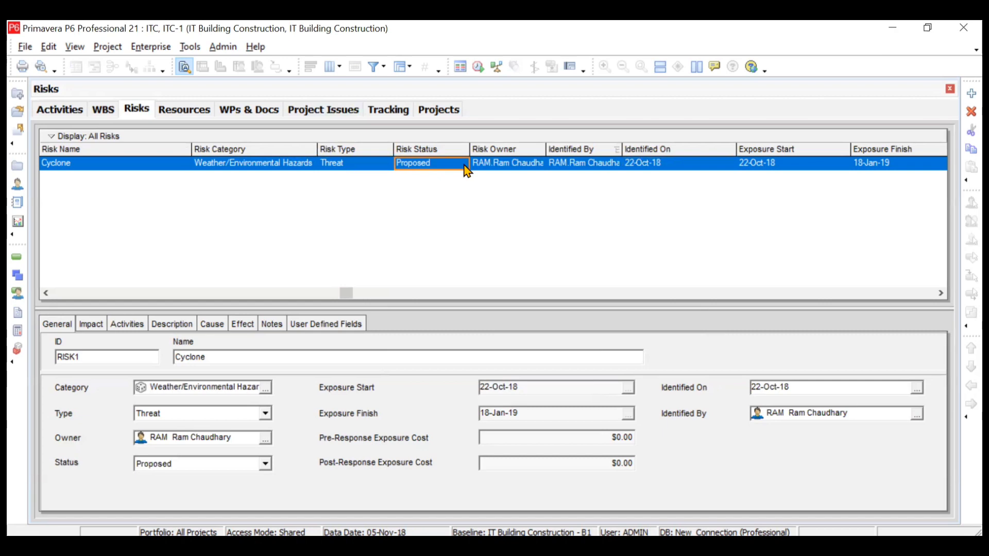
pyautogui.click(466, 166)
pyautogui.click(462, 164)
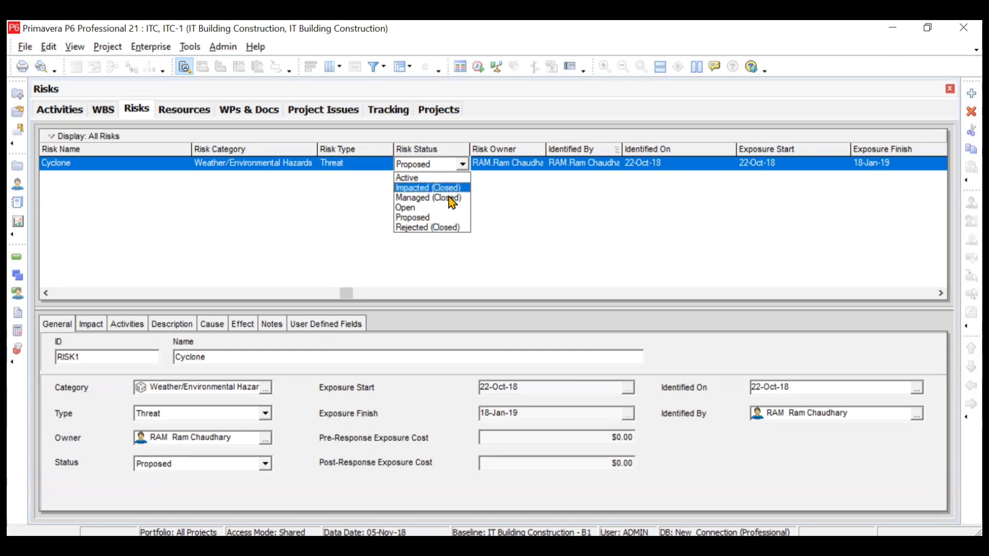
pyautogui.click(449, 216)
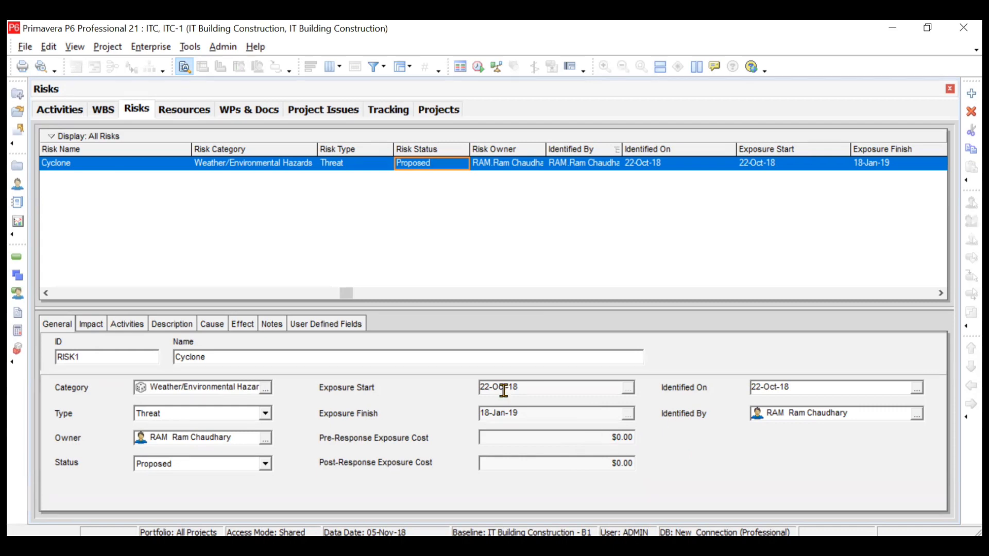
# Rate pre-response probability, schedule and cost all 2 - High, scoring 28
pyautogui.click(100, 326)
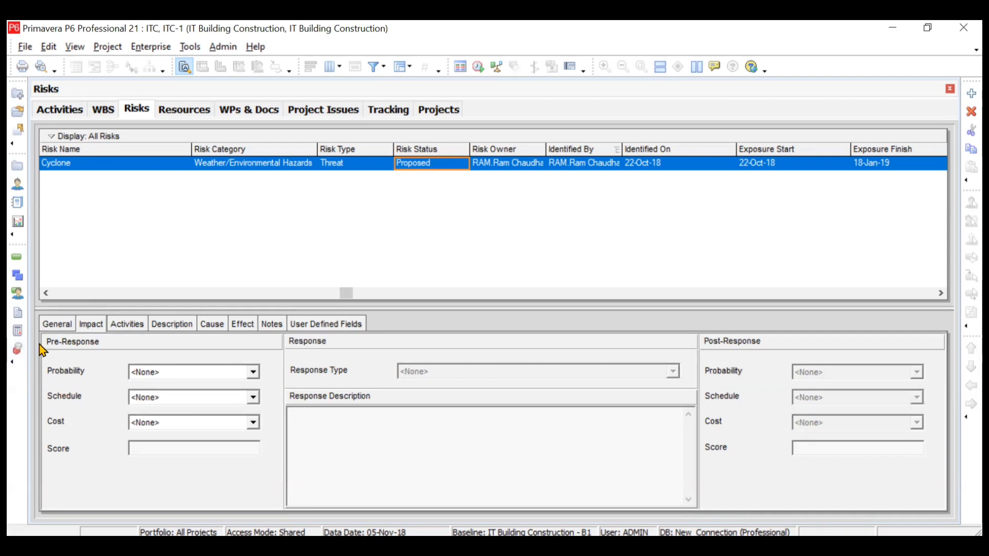
pyautogui.click(253, 373)
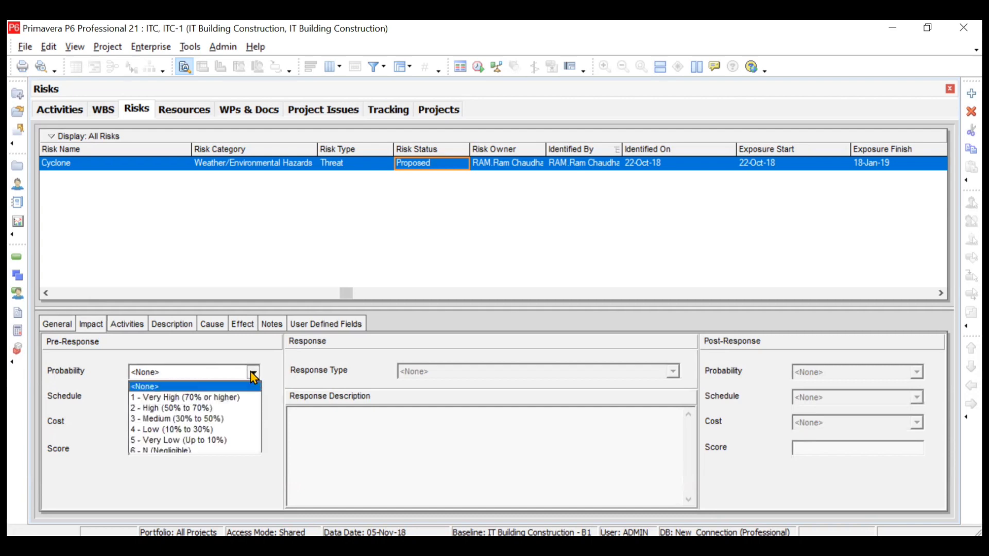
pyautogui.click(228, 417)
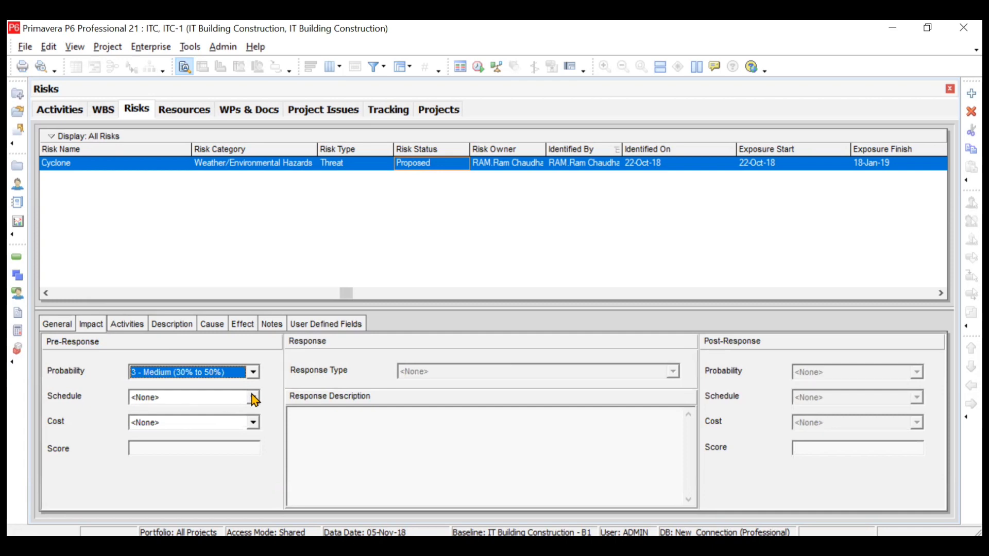
pyautogui.click(253, 397)
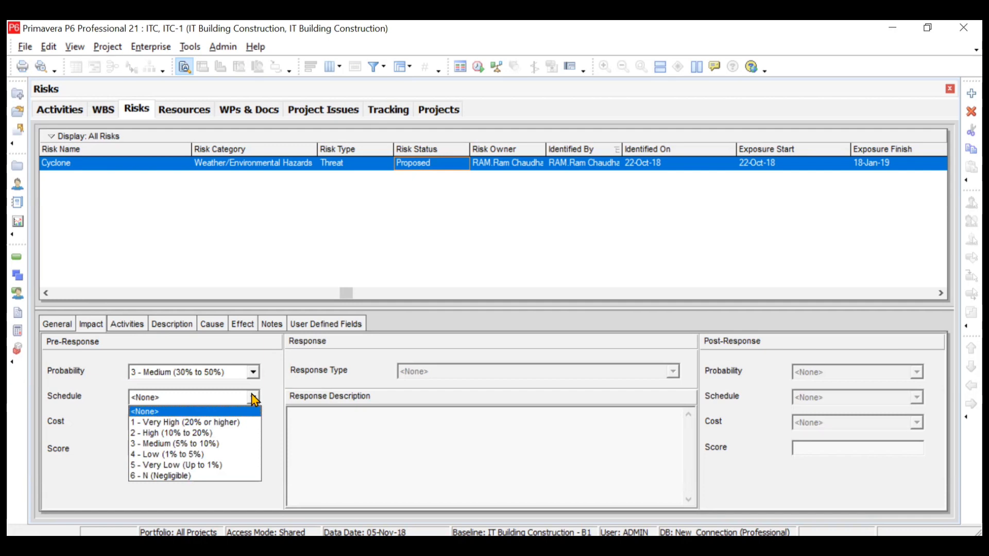
pyautogui.click(240, 433)
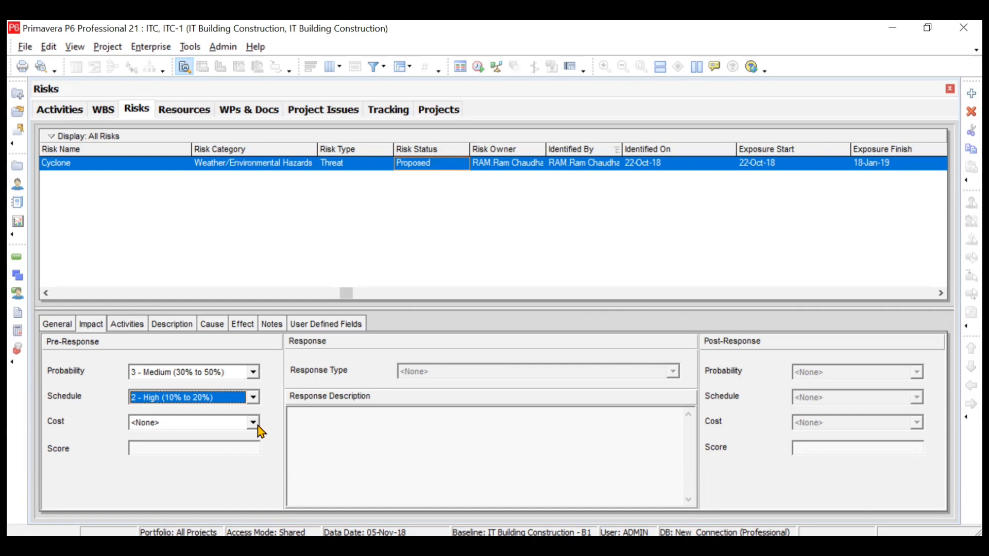
pyautogui.click(253, 422)
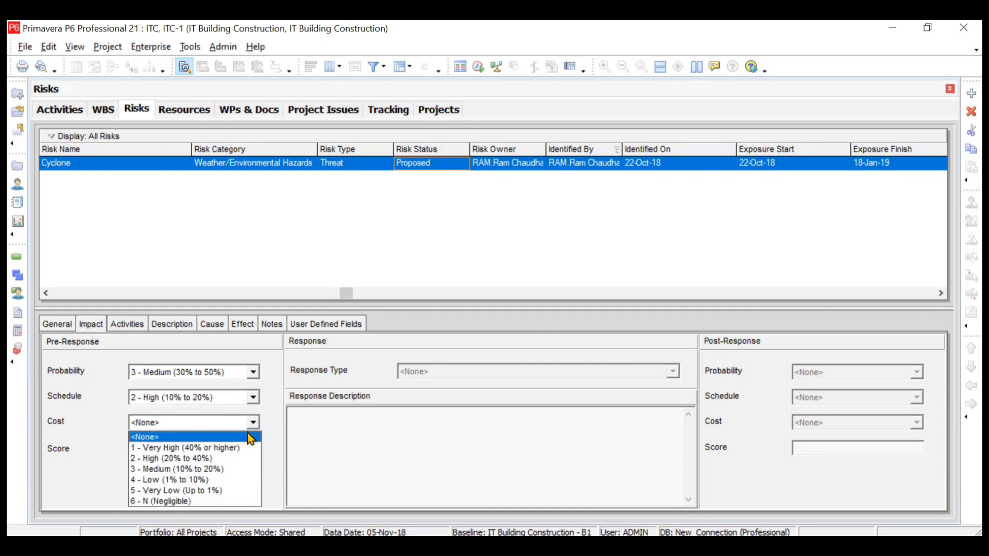
pyautogui.click(235, 462)
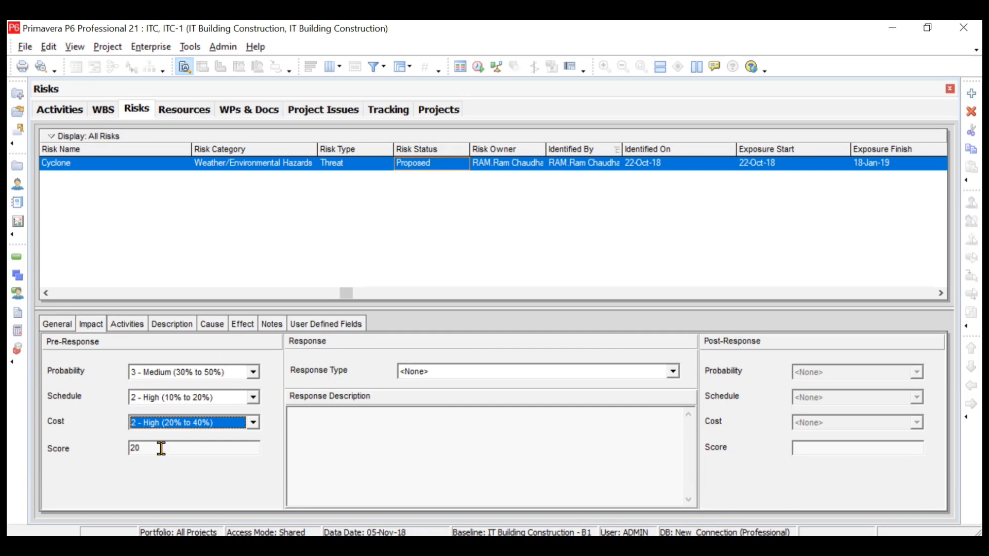
pyautogui.click(253, 372)
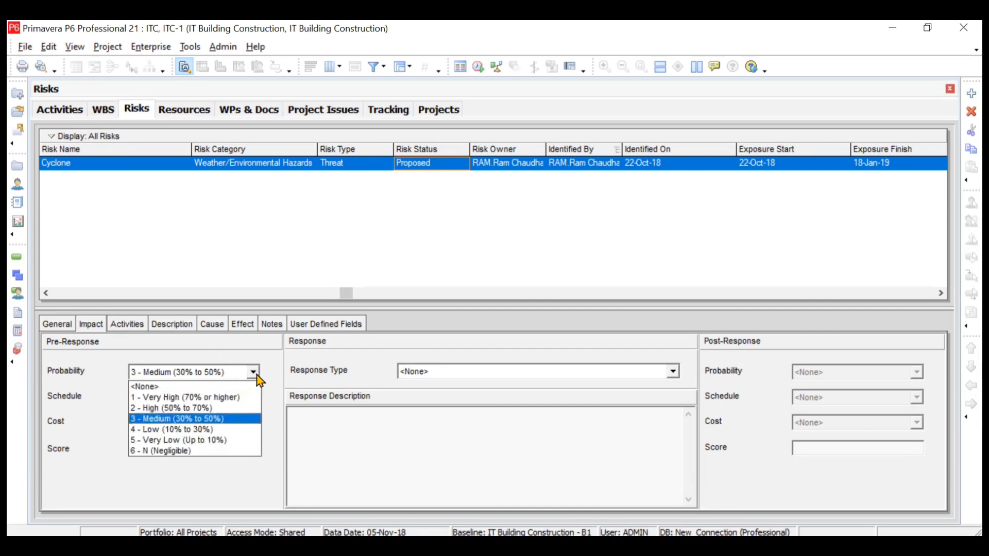
pyautogui.click(232, 412)
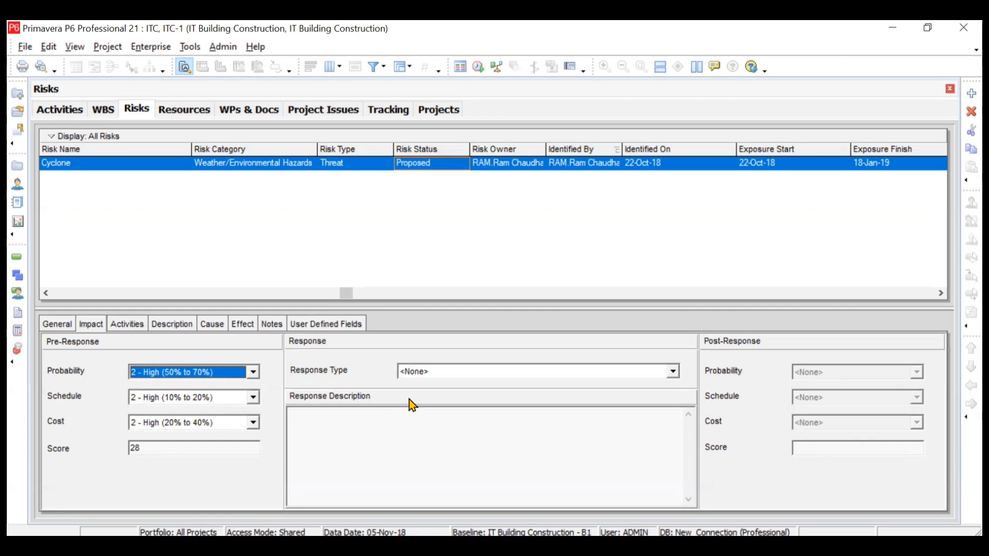
# Set response type to Reduce, describing it as 'Arrange for barricades.... Backfill the excavated pits....'
pyautogui.click(530, 372)
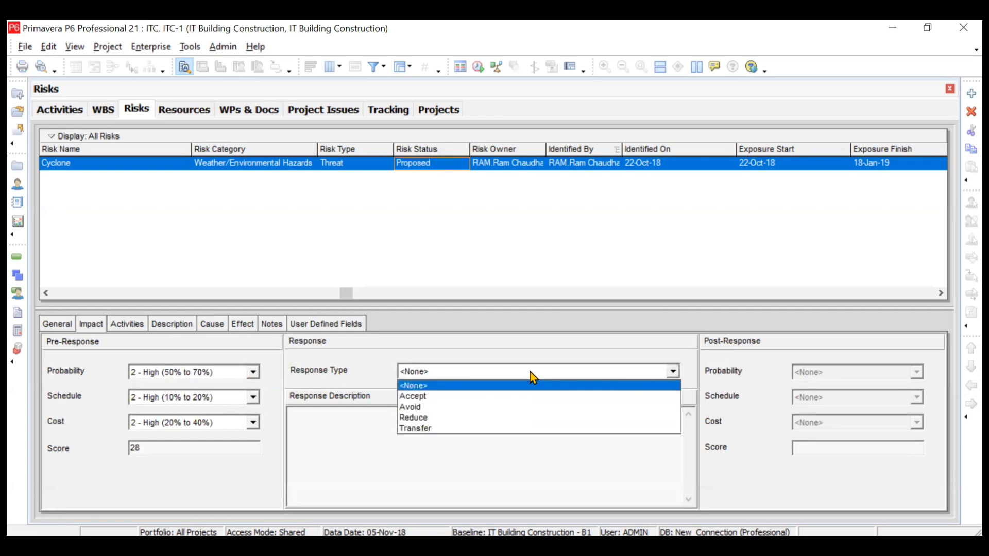
pyautogui.click(483, 418)
pyautogui.click(419, 413)
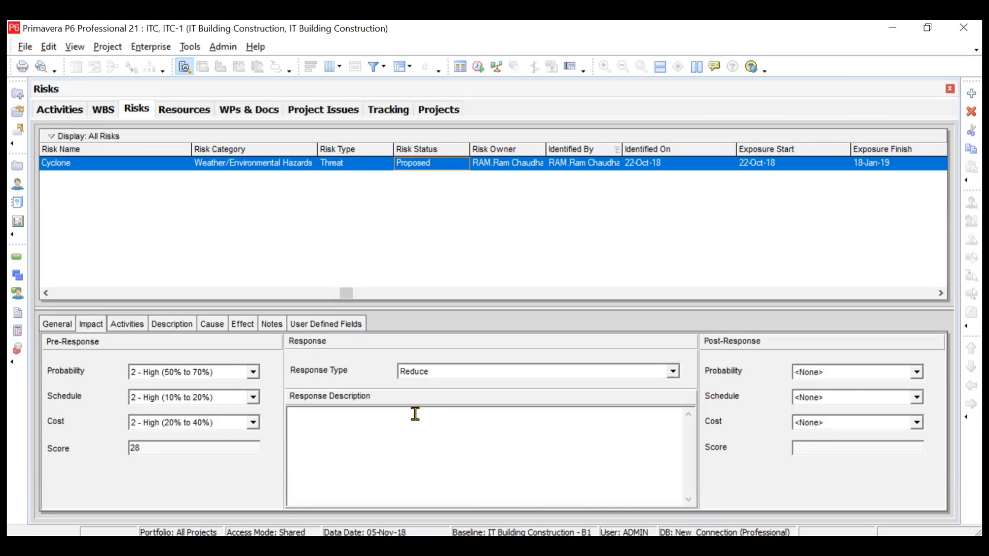
pyautogui.write('Arrange for barricades.')
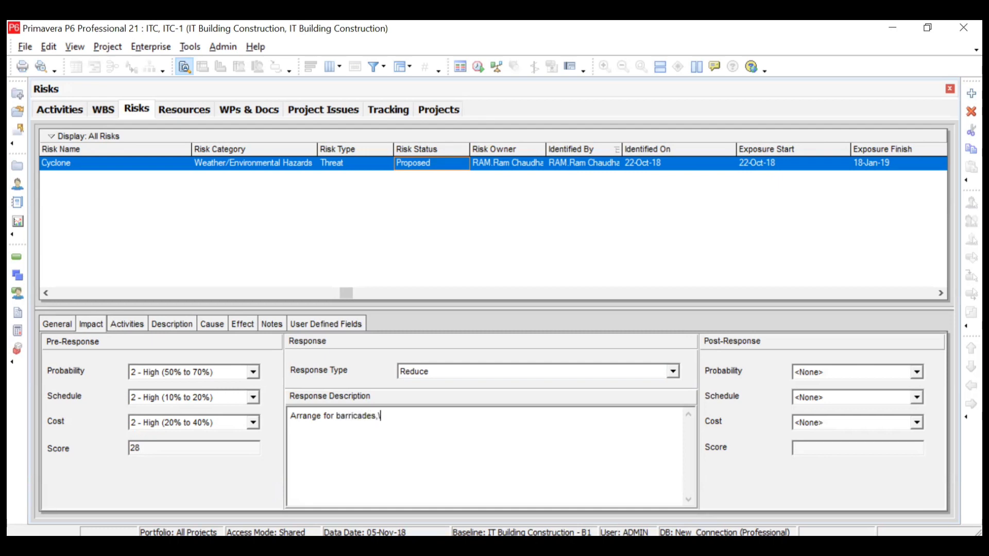
pyautogui.write('... Backfill th')
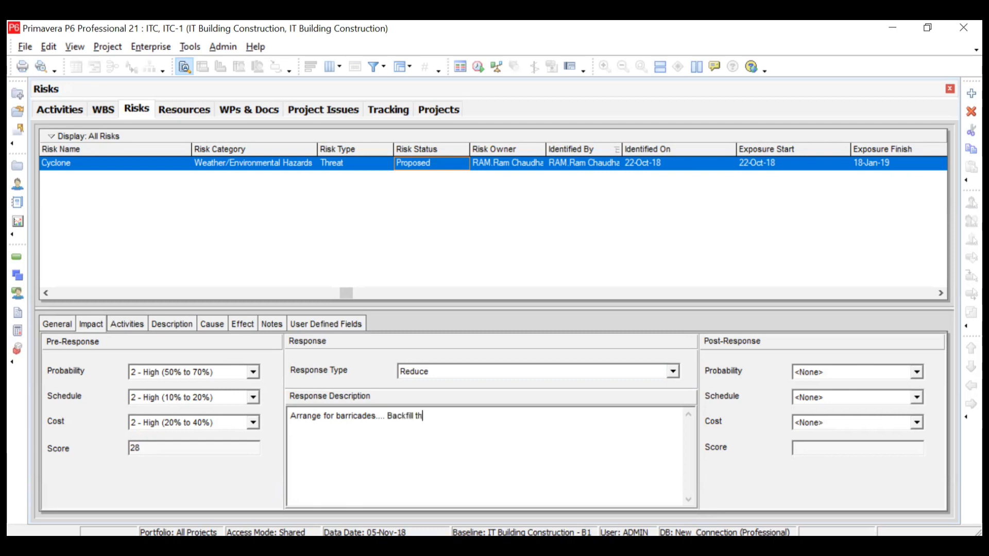
pyautogui.write('e excavated pits....')
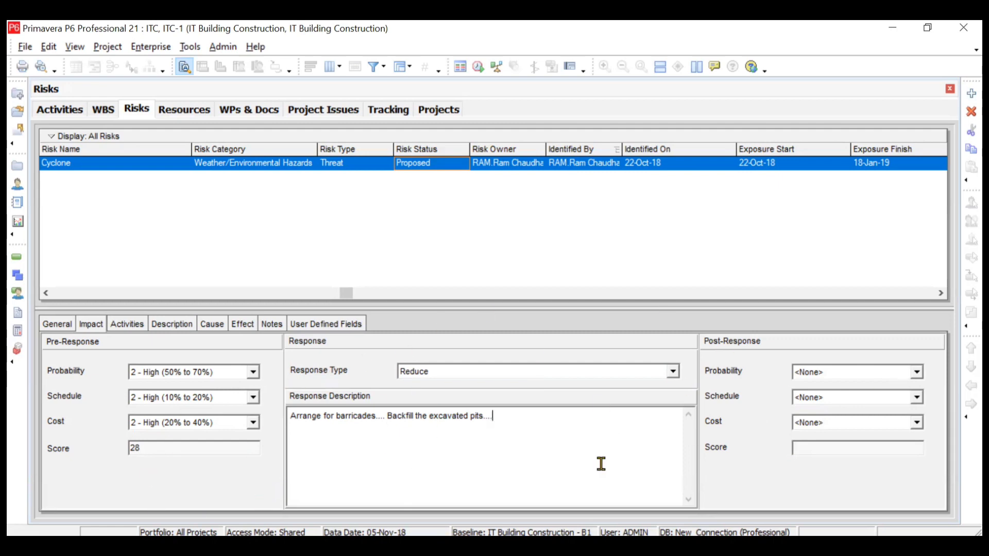
# Rate post-response probability 4 - Low, schedule 3 - Medium, cost 3 - Medium
pyautogui.click(878, 378)
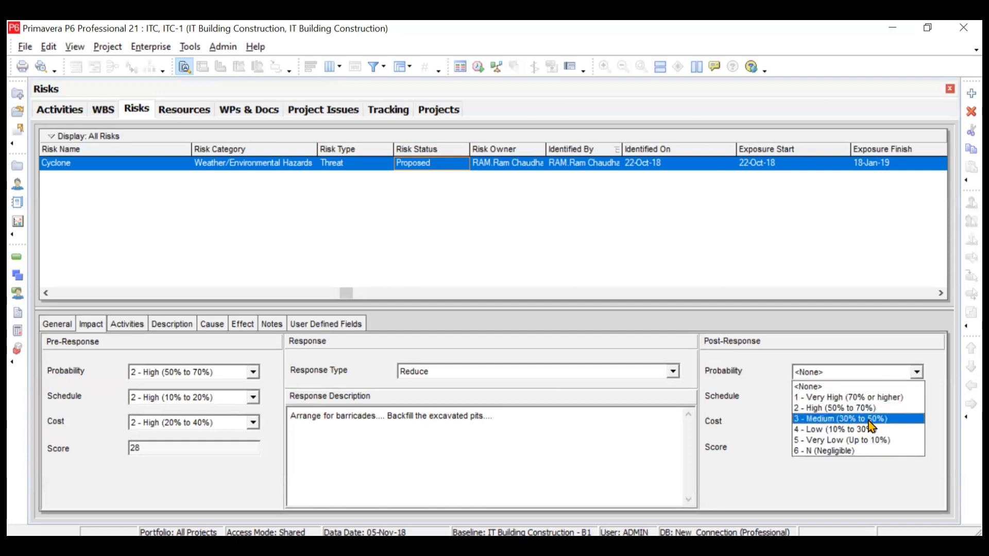
pyautogui.click(872, 434)
pyautogui.click(868, 402)
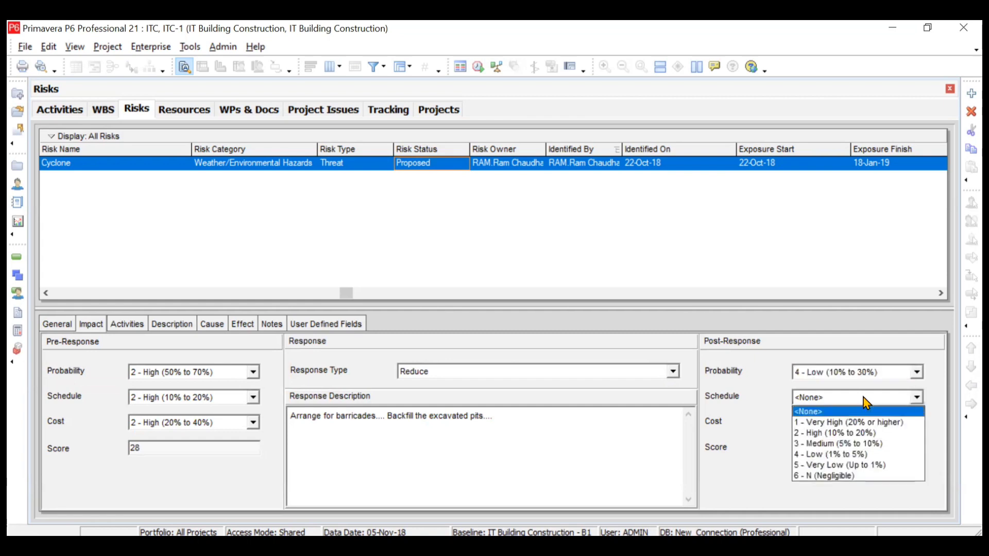
pyautogui.click(867, 444)
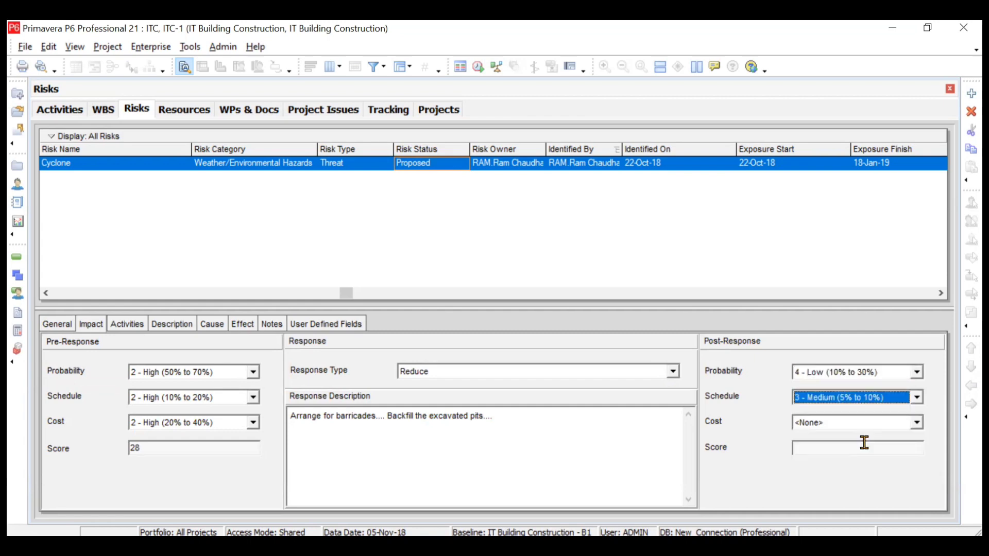
pyautogui.click(858, 428)
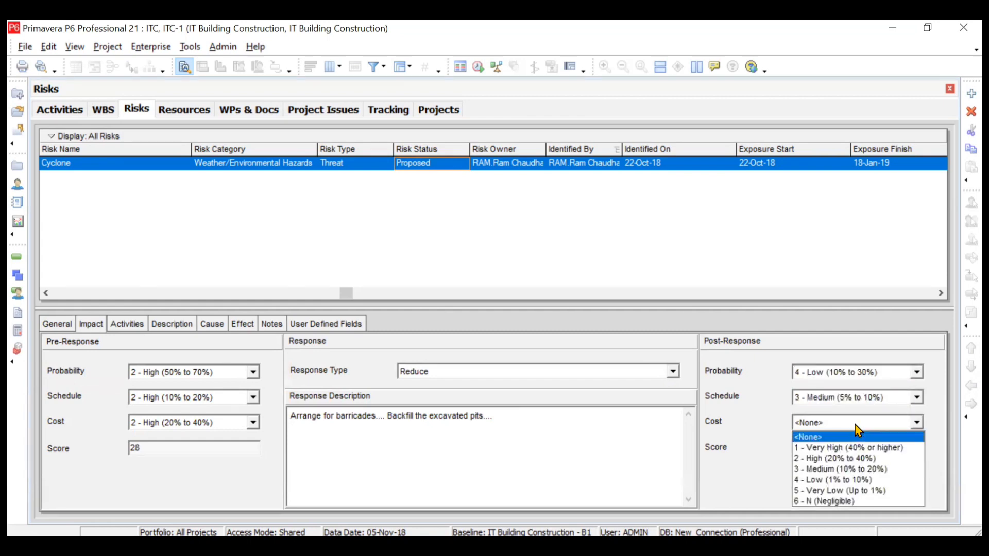
pyautogui.click(858, 470)
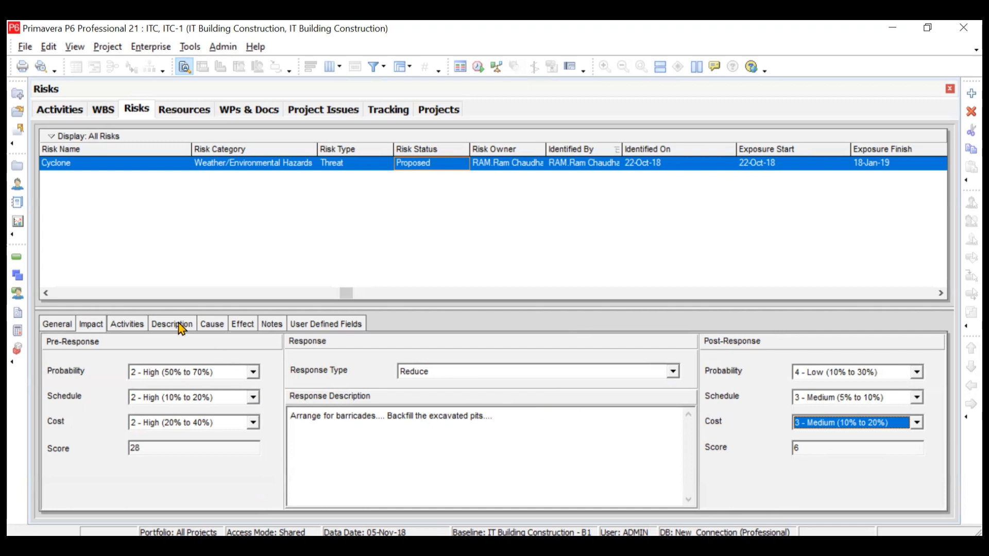
# Review Cyclone's exposure costs on General, then its empty linked-activities list
pyautogui.click(72, 325)
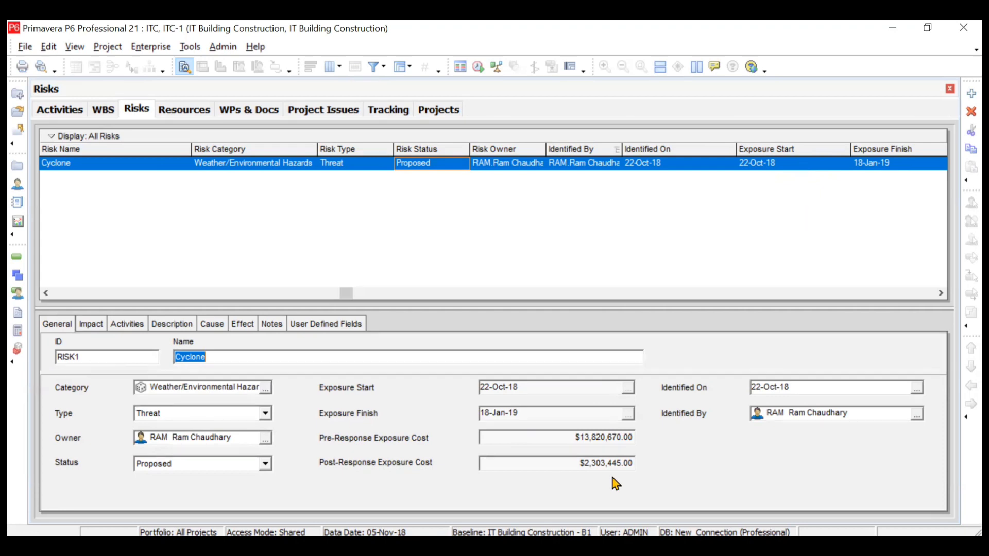
pyautogui.click(129, 324)
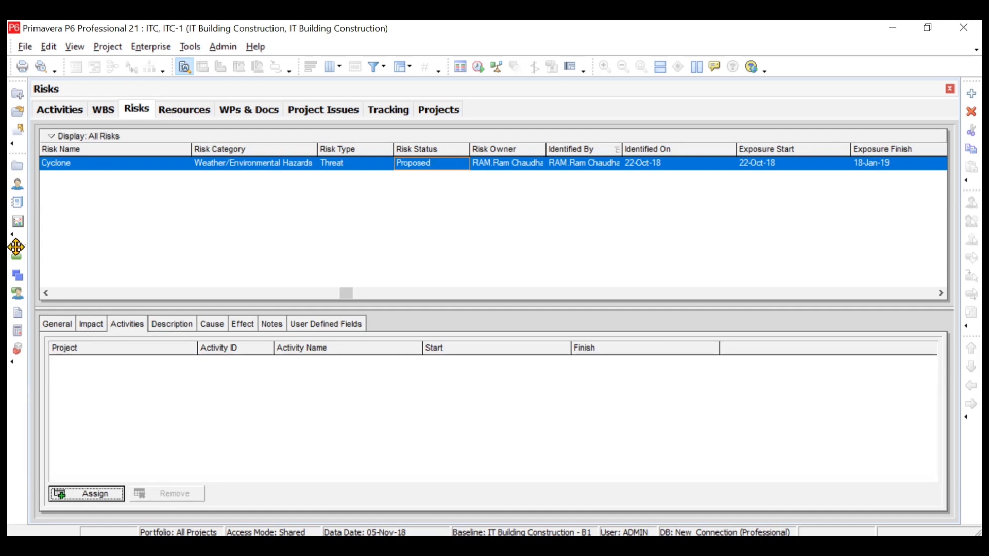
# Find activity 3, Foundation including plinth beam, by its Activity ID in the schedule
pyautogui.click(71, 110)
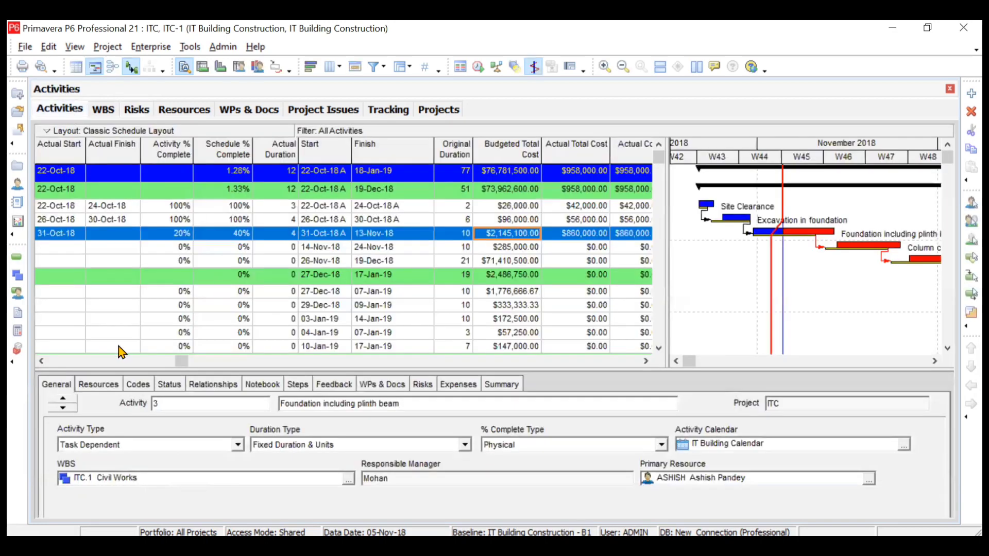
pyautogui.click(42, 361)
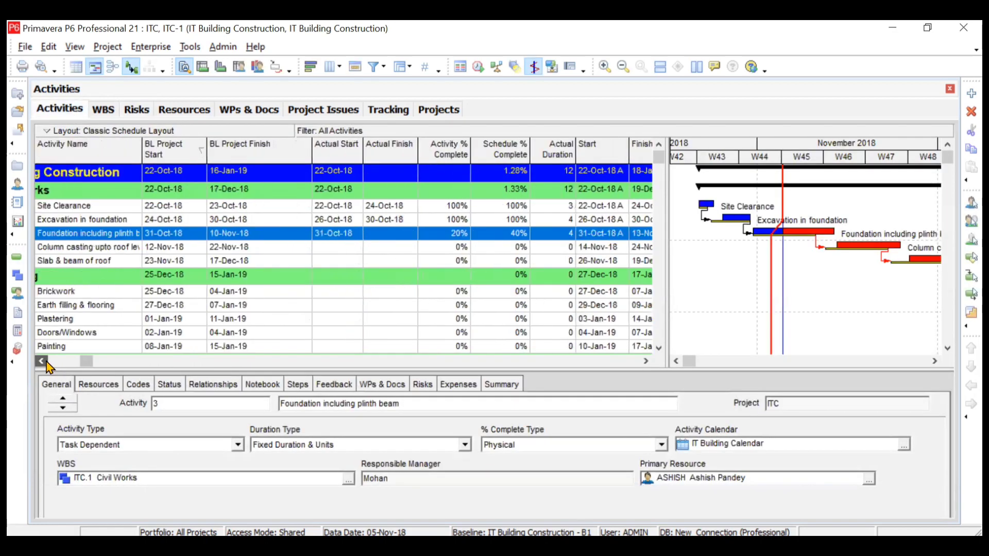
pyautogui.click(42, 361)
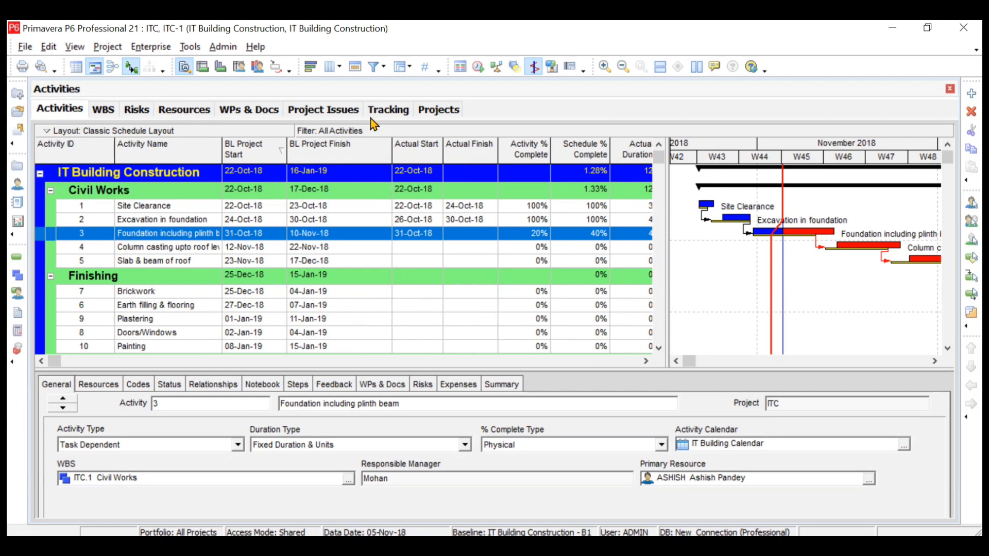
# Assign activities 3 and 4 to Cyclone, shifting exposure to 31-Oct-18 through 24-Nov-18
pyautogui.click(148, 110)
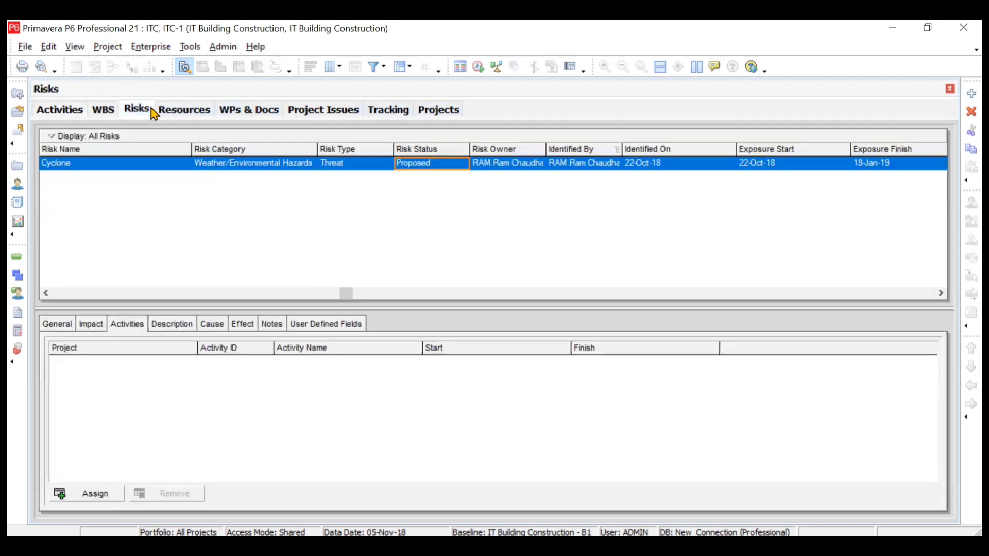
pyautogui.click(102, 498)
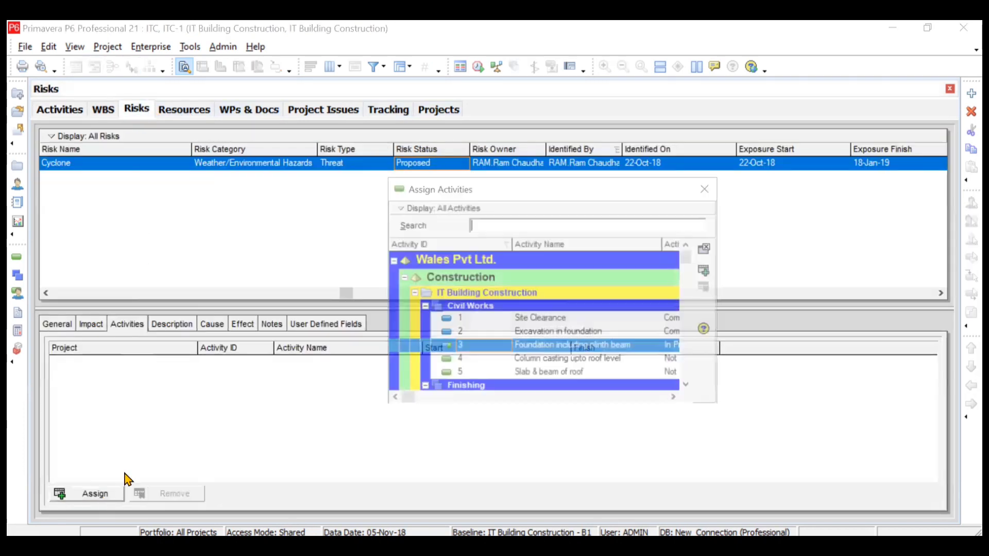
pyautogui.click(709, 274)
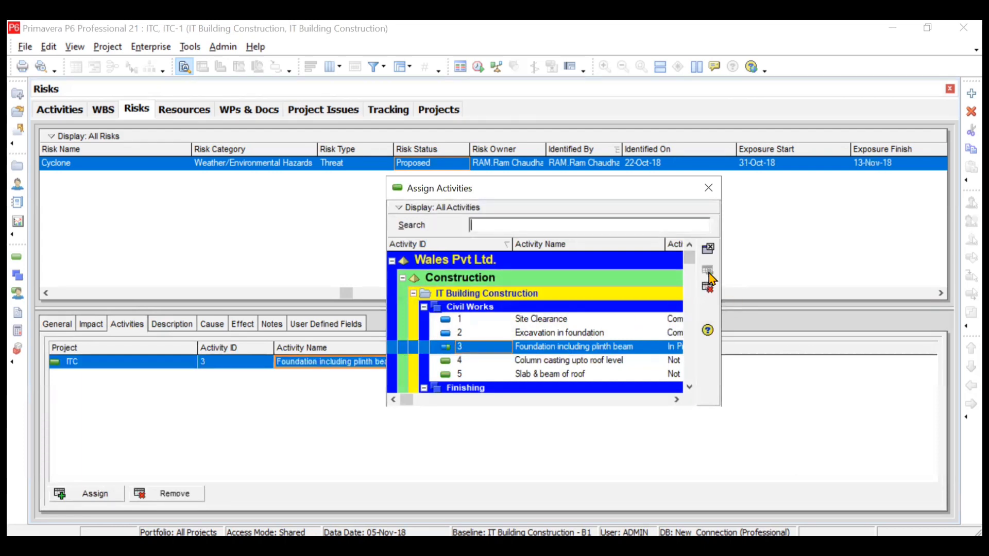
pyautogui.click(708, 189)
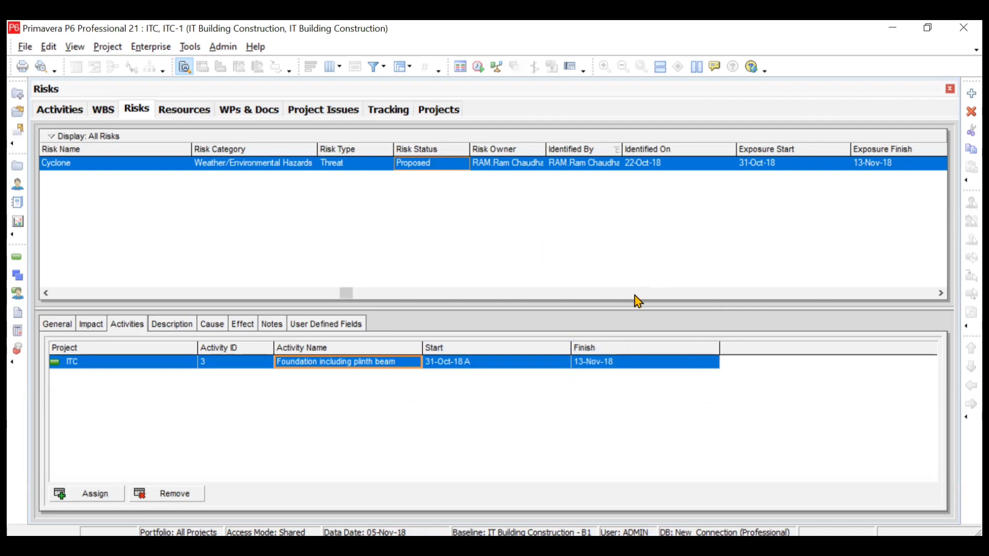
pyautogui.click(100, 495)
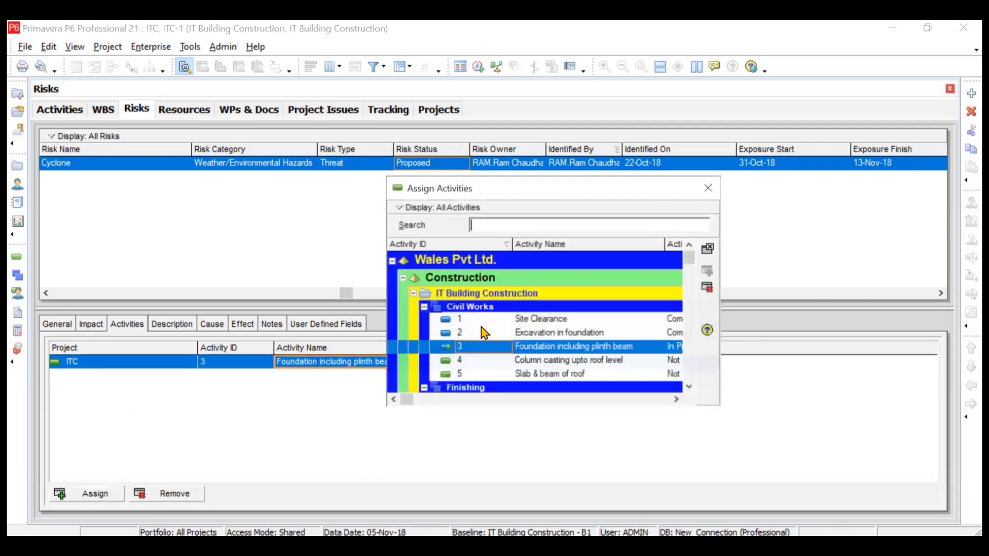
pyautogui.click(548, 361)
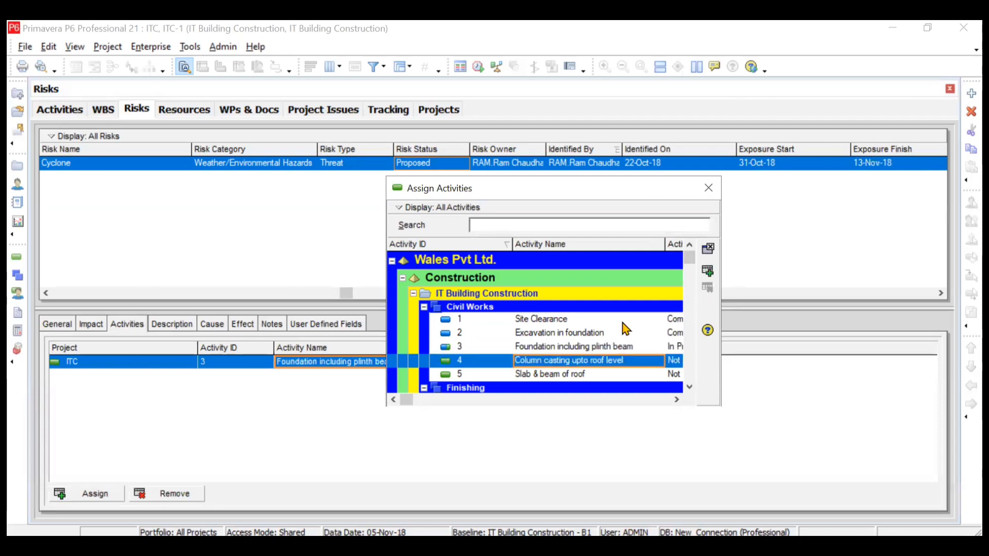
pyautogui.click(708, 271)
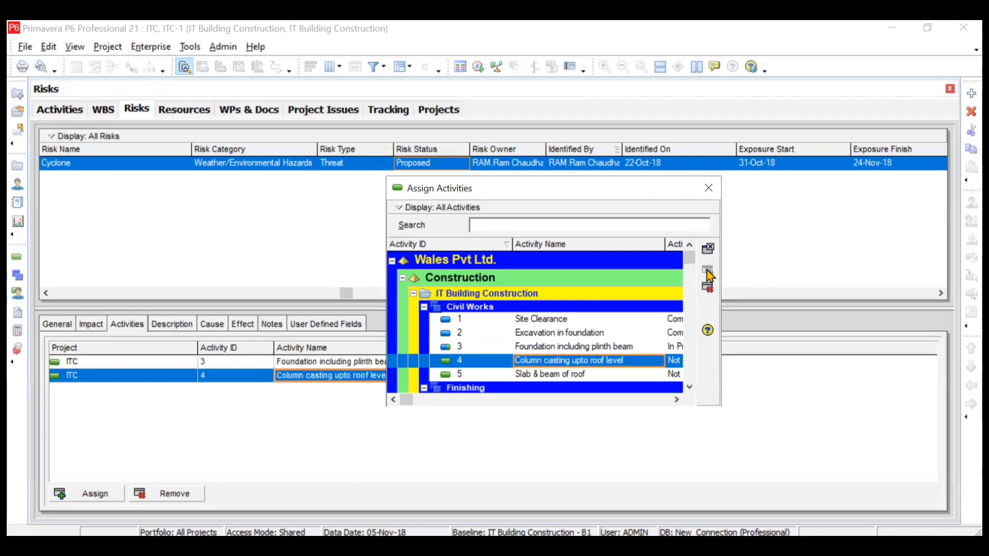
pyautogui.click(708, 186)
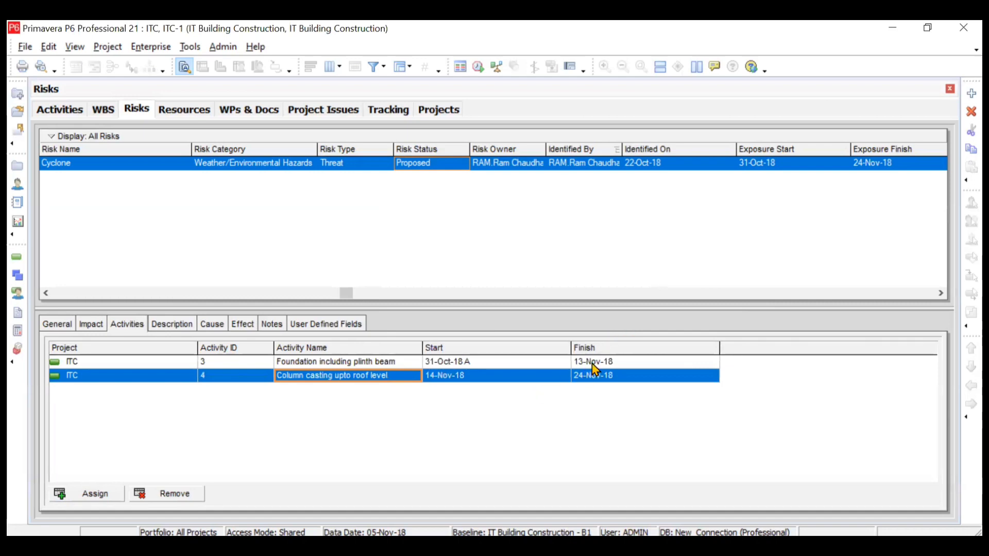
# Remove activity 4 from Cyclone, then review its Description, Cause, Effect and Notes tabs
pyautogui.click(163, 494)
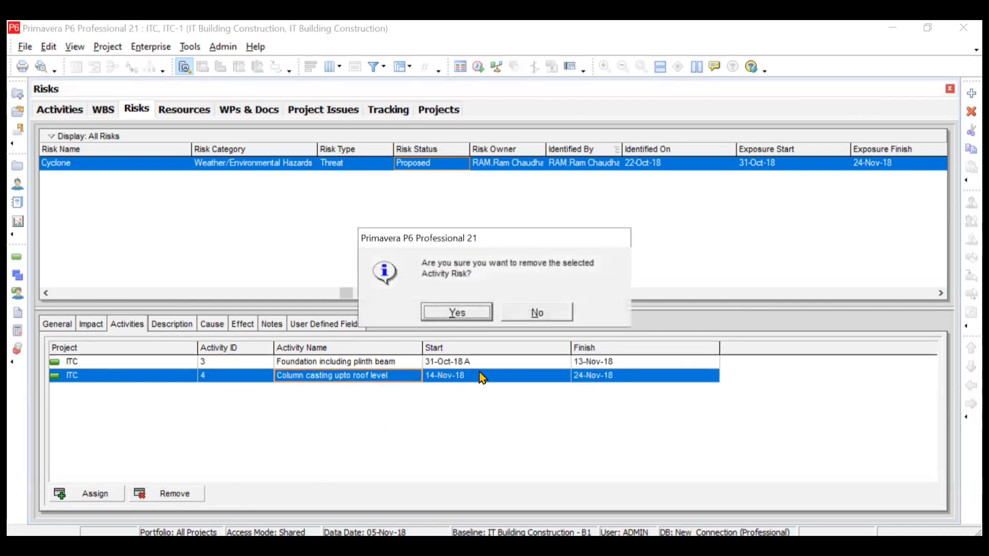
pyautogui.click(441, 311)
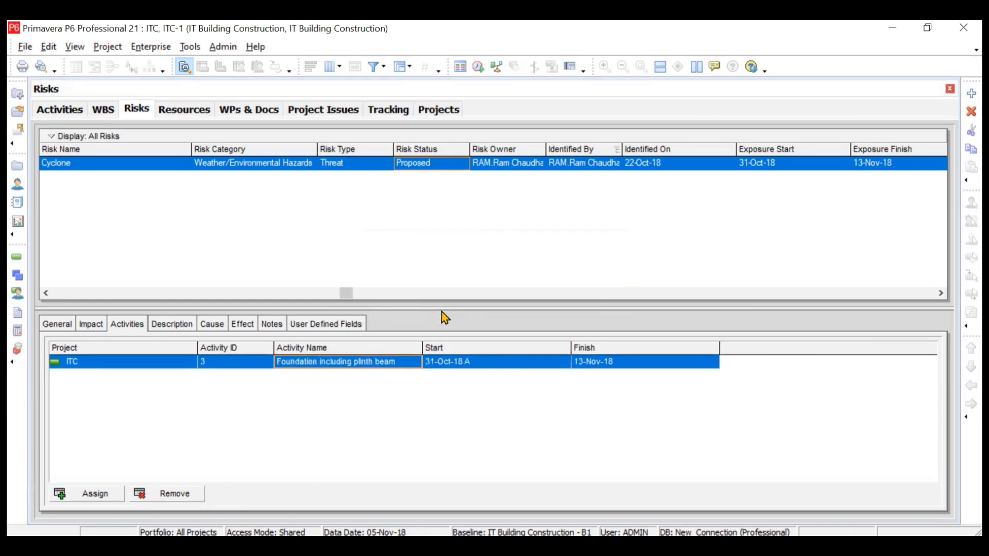
pyautogui.click(152, 327)
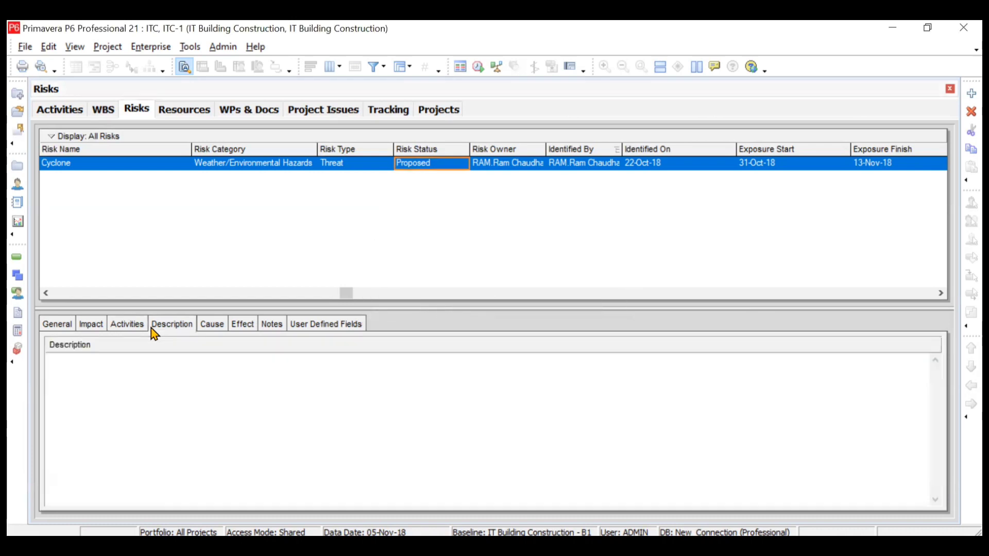
pyautogui.click(219, 328)
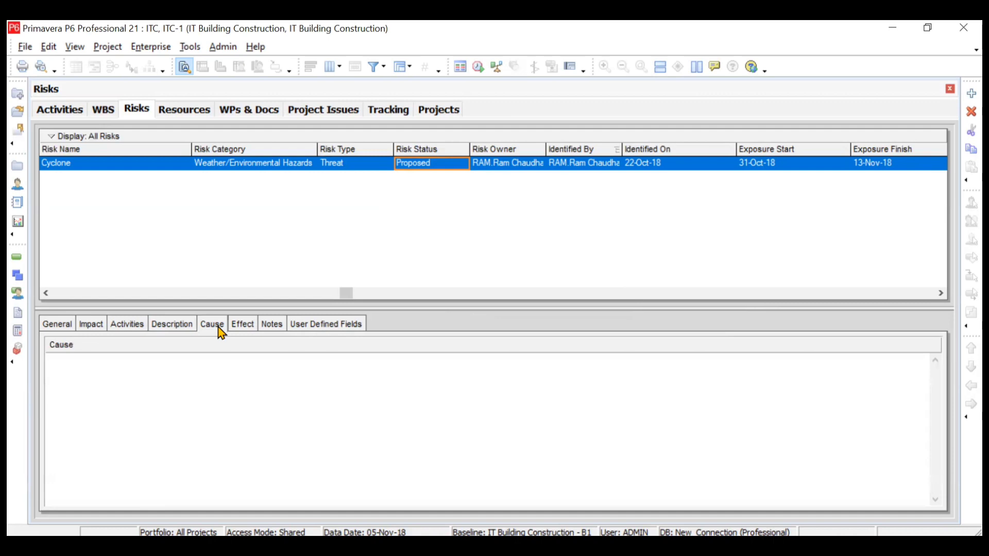
pyautogui.click(250, 327)
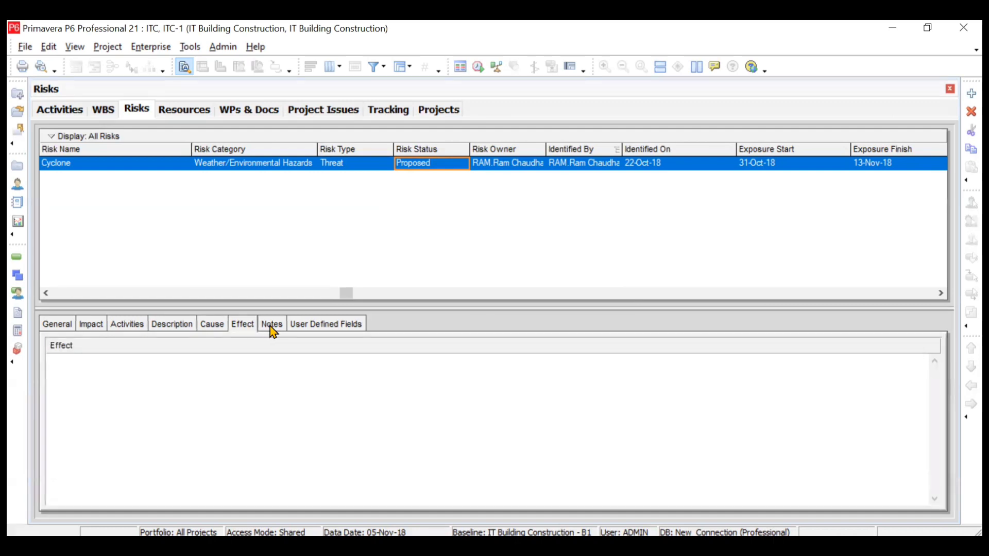
pyautogui.click(272, 327)
# Review Cyclone's General details: exposure 31-Oct-18 to 13-Nov-18, costing $386,118.00 pre-response and $64,353.00 post-response
pyautogui.click(59, 325)
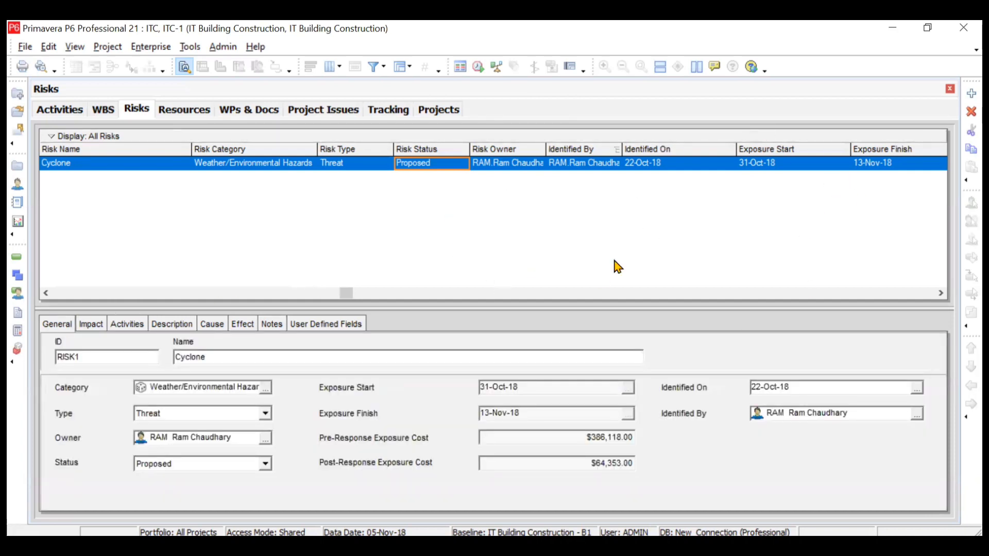